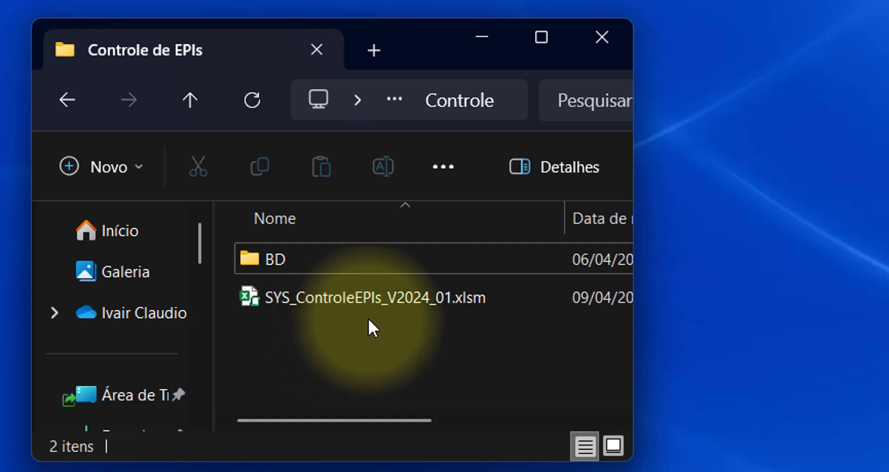
# - Open SYS_ControleEPIs_V2024_01.xlsm from File Explorer and sign in with a user name and password
pyautogui.click(348, 295)
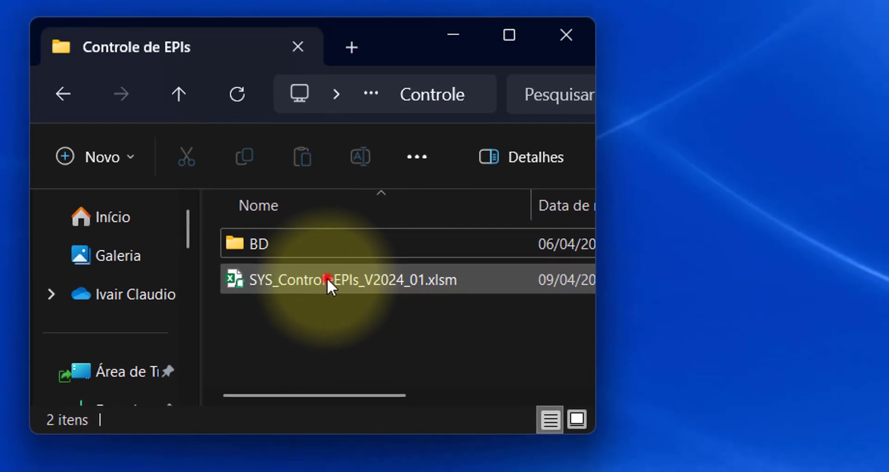
pyautogui.click(327, 280)
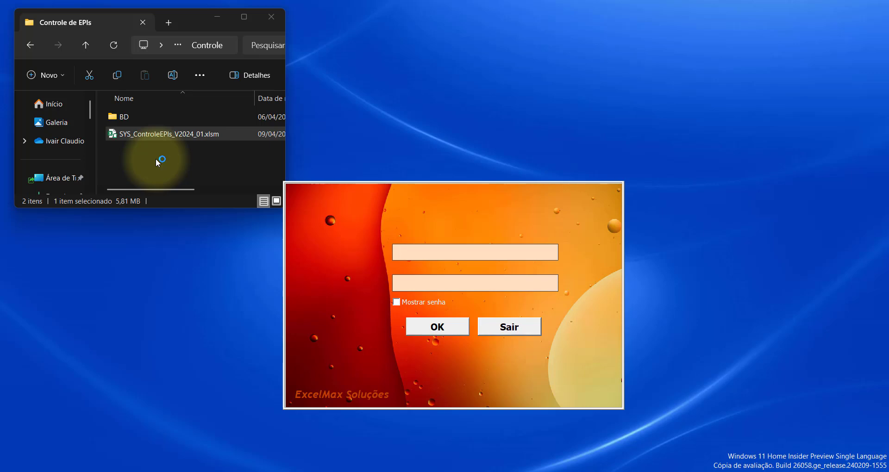
pyautogui.click(420, 255)
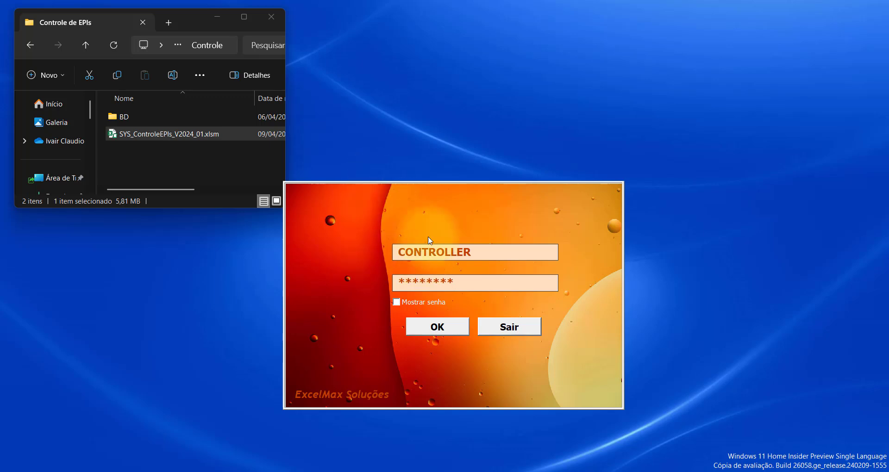
pyautogui.click(437, 328)
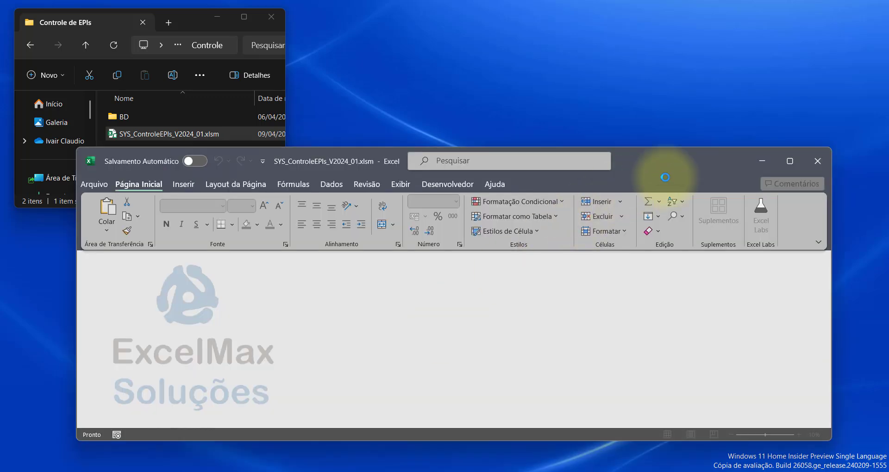
# - Maximize Excel and open the Centros de Custos plan and Cadastro de Funções dialogs
pyautogui.click(790, 160)
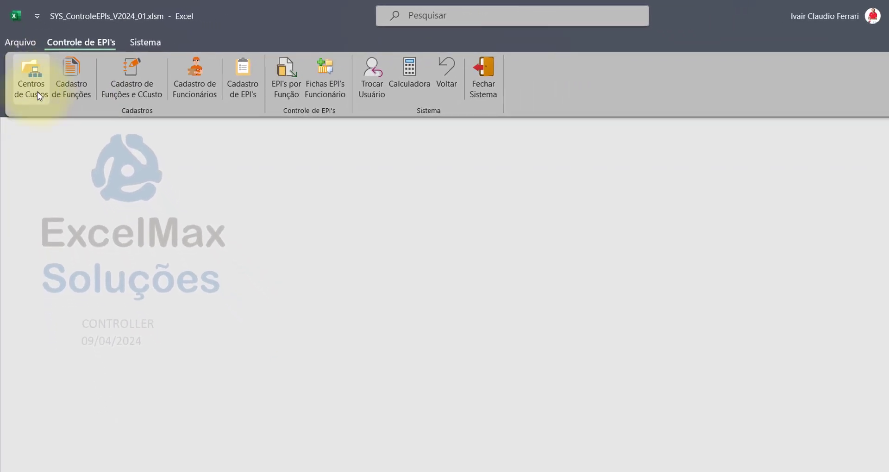
pyautogui.click(32, 81)
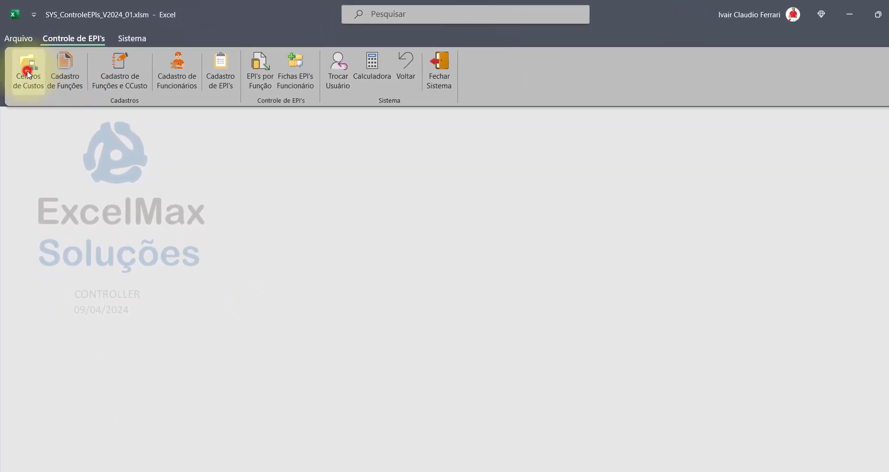
pyautogui.moveTo(630, 17); pyautogui.dragTo(147, 293)
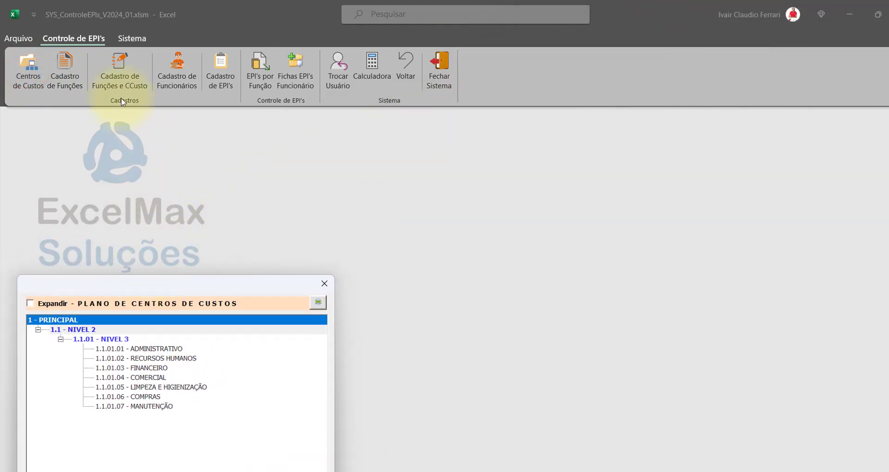
pyautogui.click(67, 68)
pyautogui.moveTo(448, 116); pyautogui.dragTo(472, 138)
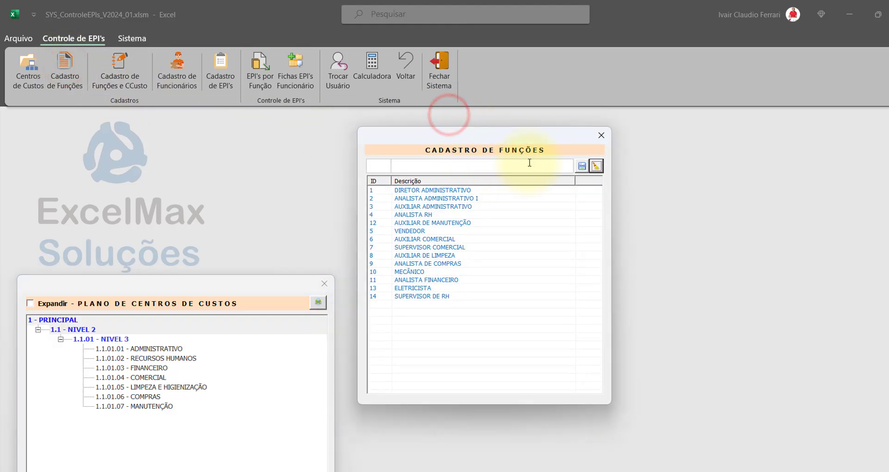
# - Browse cost centres RECURSOS HUMANOS to MANUTENÇÃO, select DIRETOR ADMINISTRATIVO, move the register lower left
pyautogui.click(145, 357)
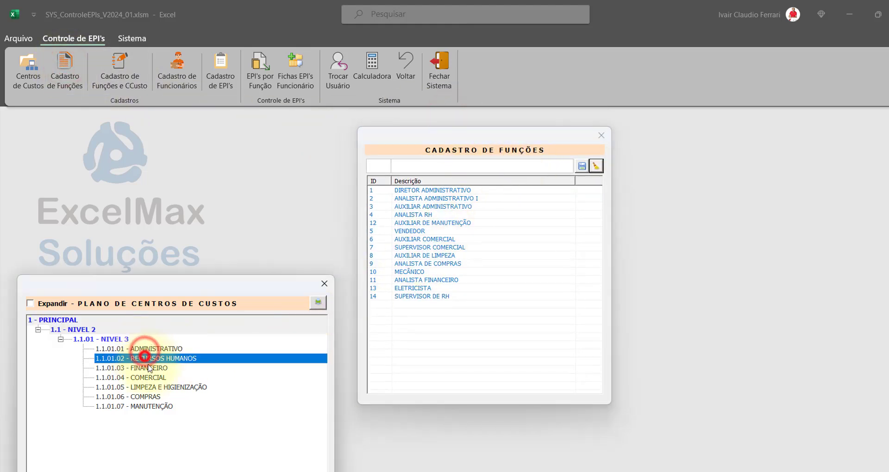
pyautogui.click(147, 368)
pyautogui.click(147, 378)
pyautogui.click(147, 387)
pyautogui.click(147, 397)
pyautogui.click(148, 406)
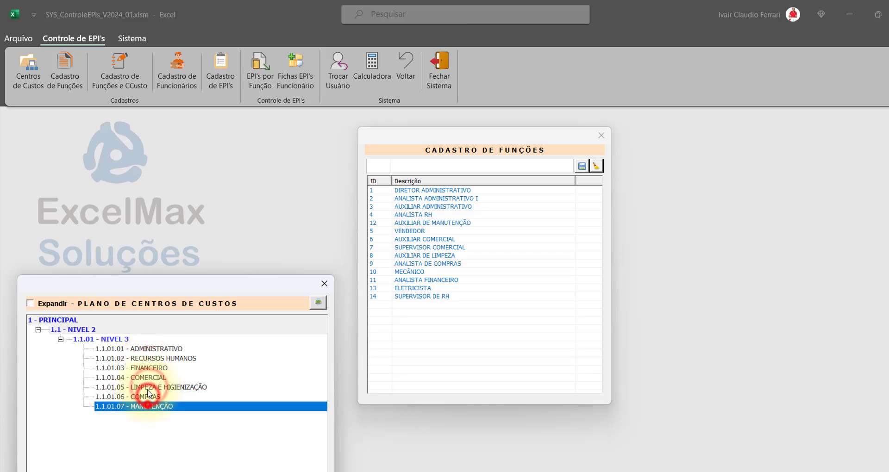
pyautogui.click(145, 358)
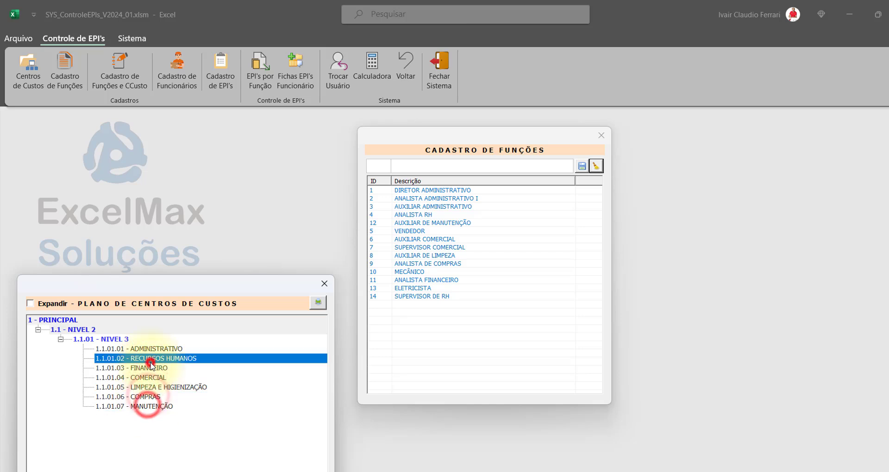
pyautogui.click(441, 194)
pyautogui.moveTo(483, 138); pyautogui.dragTo(473, 288)
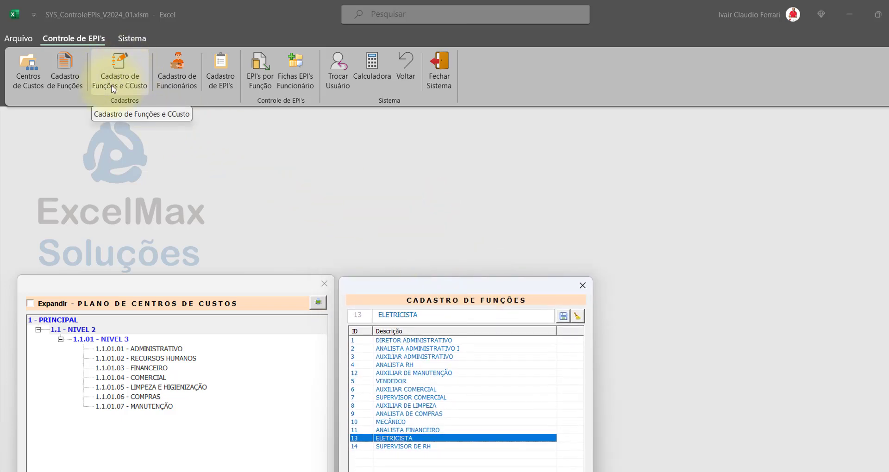
# - Check functions for ADMINISTRATIVO, COMERCIAL and RECURSOS HUMANOS in Cadastro de Funções e CCusto, then close it
pyautogui.click(130, 91)
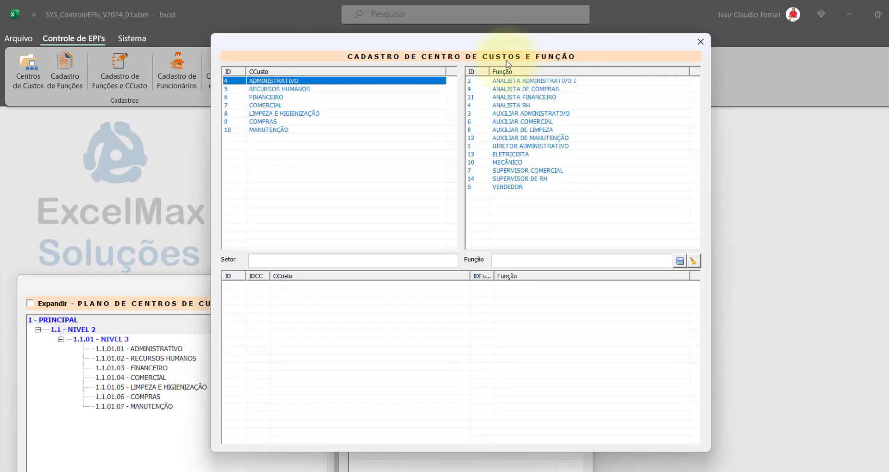
pyautogui.moveTo(512, 42); pyautogui.dragTo(730, 57)
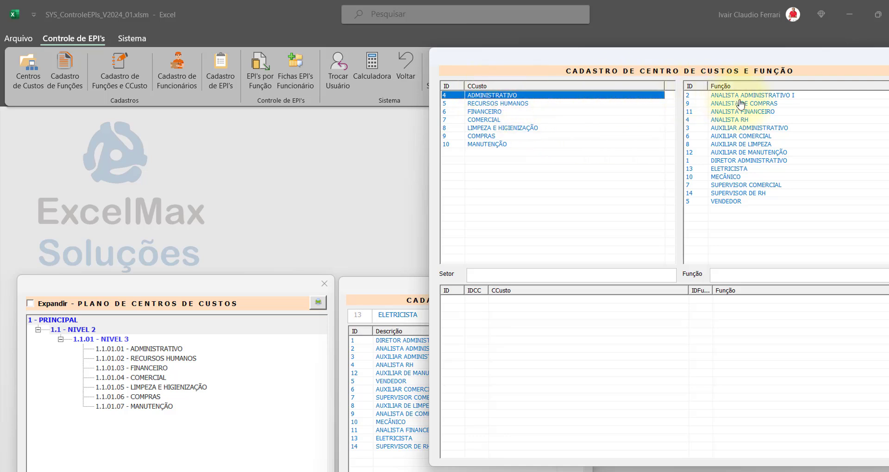
pyautogui.click(499, 96)
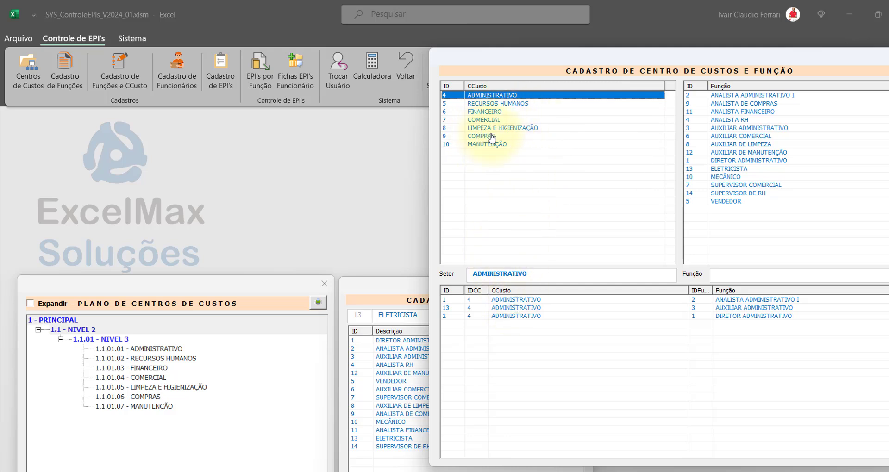
pyautogui.click(482, 120)
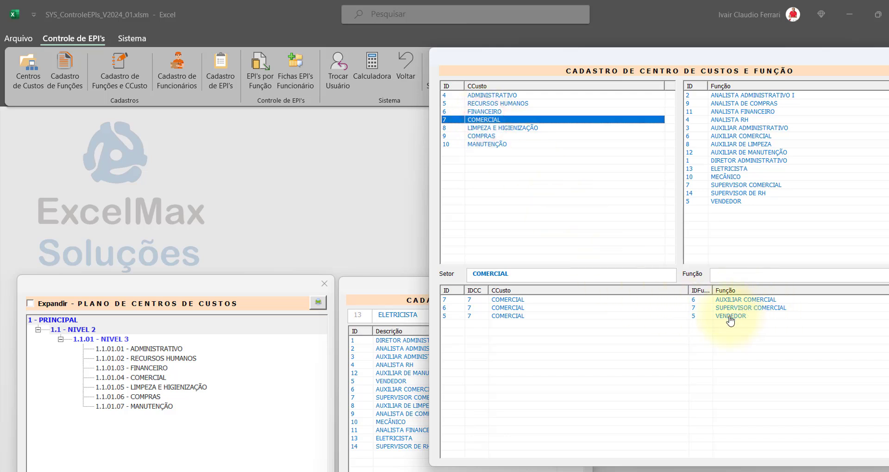
pyautogui.click(497, 103)
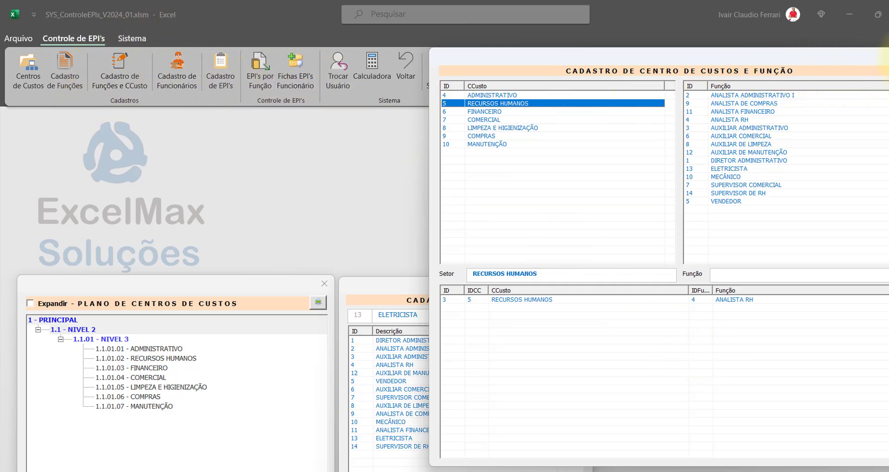
pyautogui.click(888, 56)
# - Close the job-functions register and cost-centre plan, then open Cadastro de Funcionários and inspect its fields
pyautogui.click(582, 289)
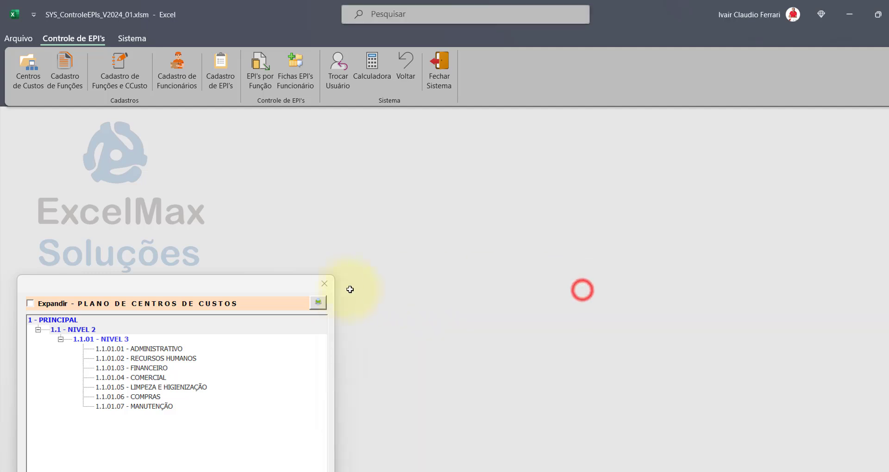
pyautogui.click(326, 289)
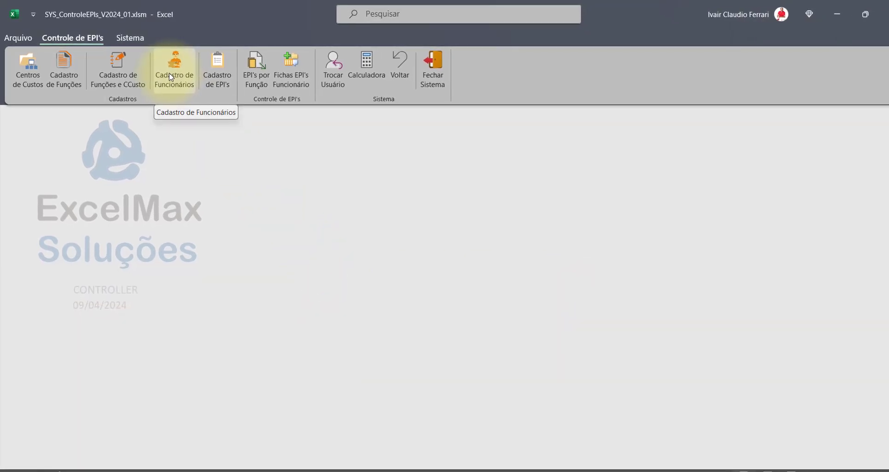
pyautogui.click(172, 77)
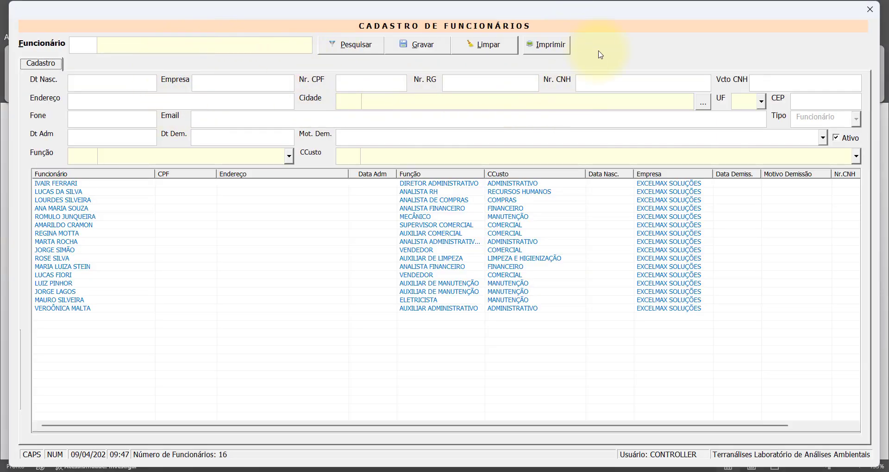
pyautogui.click(233, 46)
pyautogui.click(378, 102)
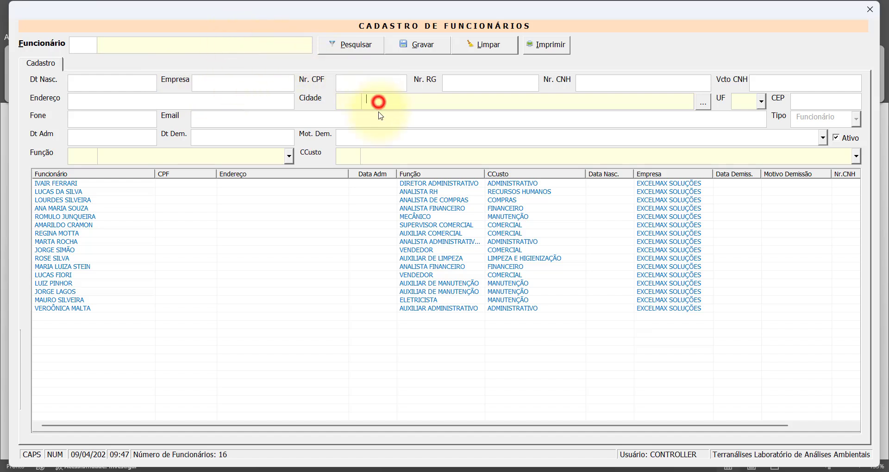
pyautogui.click(377, 156)
pyautogui.click(271, 159)
pyautogui.click(137, 88)
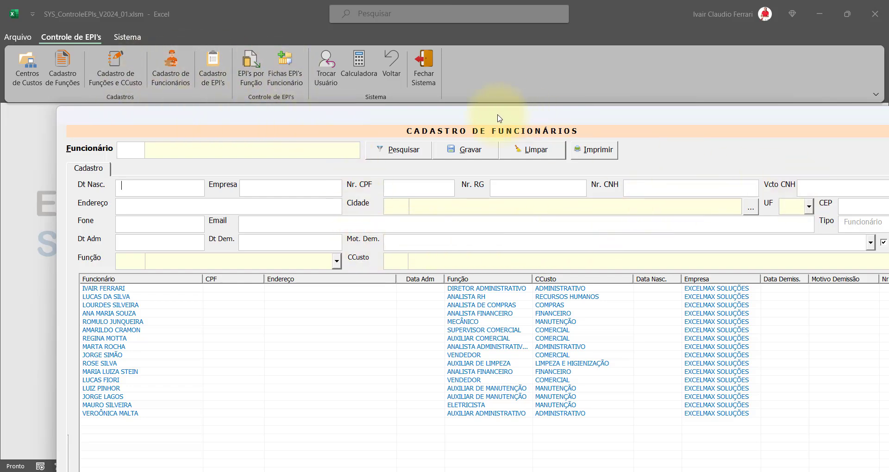
# - Load the first employee's record and check its Função and CCusto dropdowns
pyautogui.moveTo(483, 119); pyautogui.dragTo(431, 20)
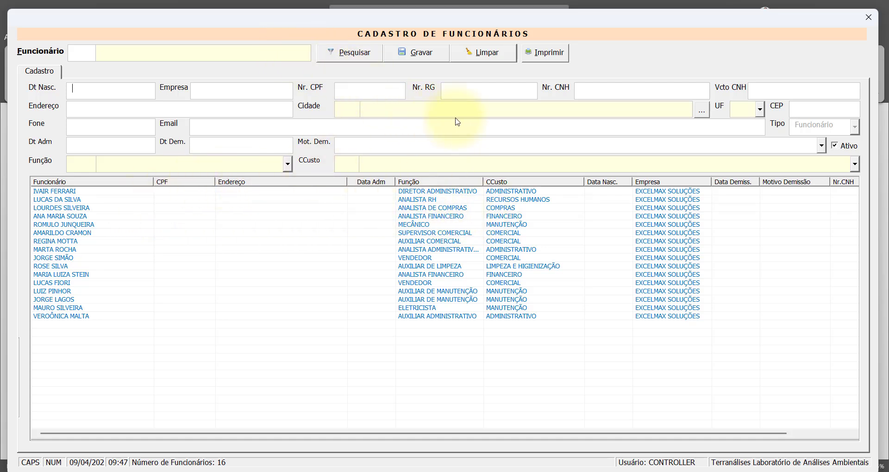
pyautogui.doubleClick(99, 191)
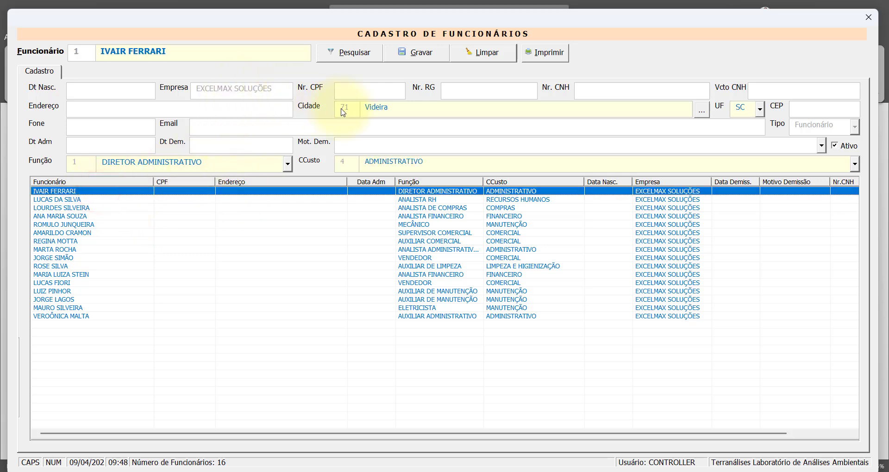
pyautogui.click(288, 164)
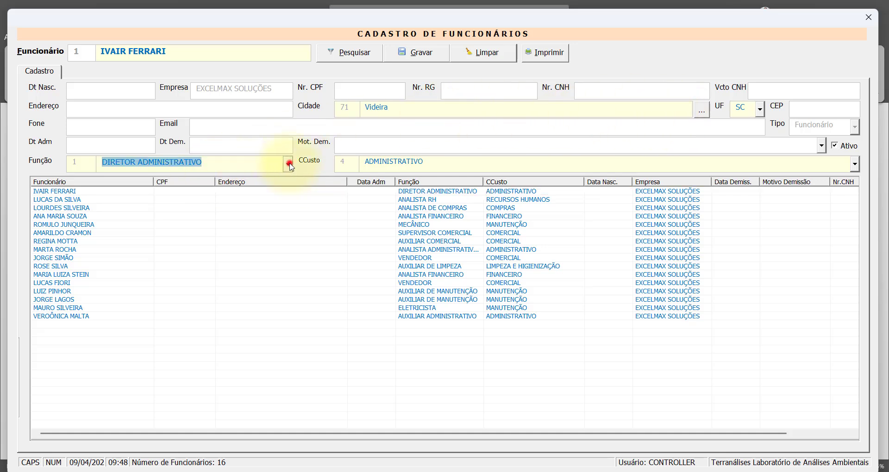
pyautogui.click(289, 164)
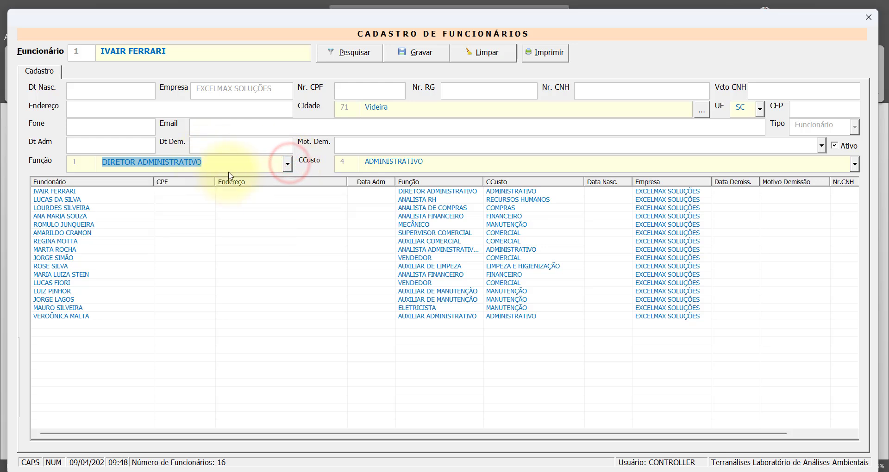
pyautogui.click(429, 166)
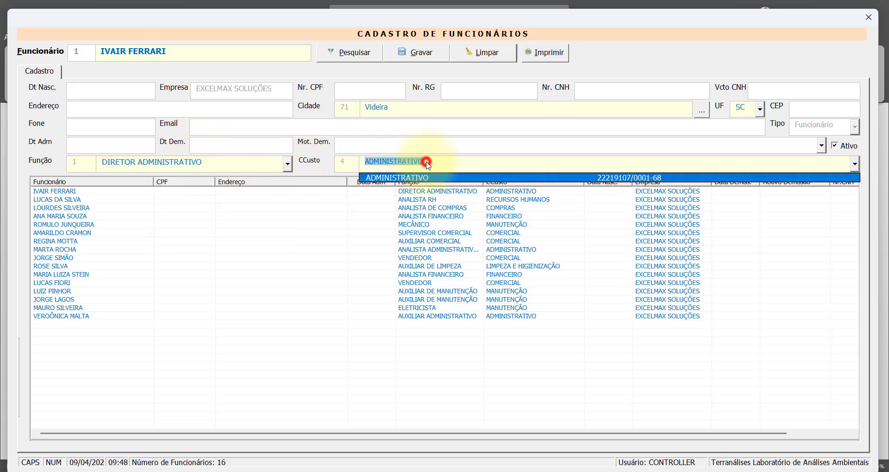
pyautogui.moveTo(259, 22); pyautogui.dragTo(310, 128)
# - View the ADMINISTRATIVO functions in the Cadastro de Funções e CCusto dialog, then close it
pyautogui.click(122, 79)
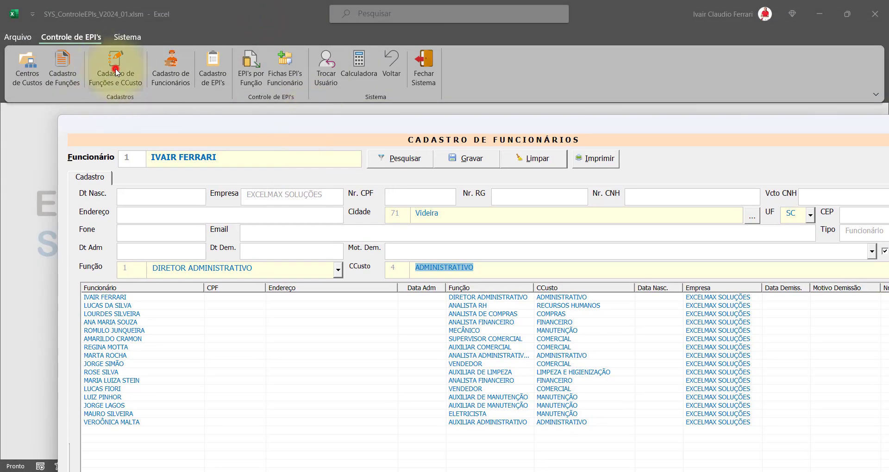
pyautogui.doubleClick(271, 78)
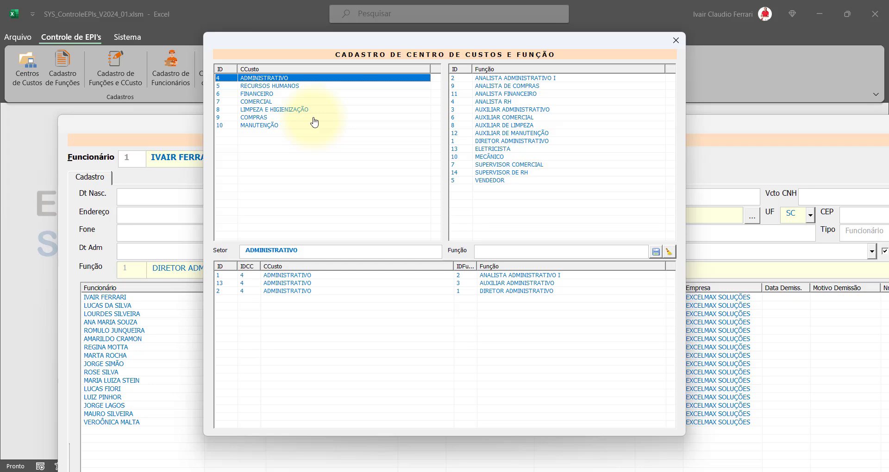
pyautogui.click(676, 40)
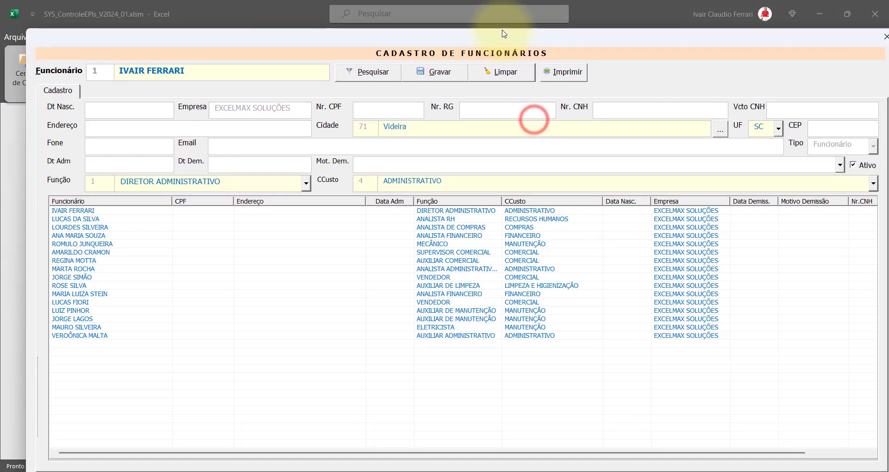
# - Clear the Cadastro de Funcionários form with Limpar, check its empty dropdowns, and close it
pyautogui.click(476, 58)
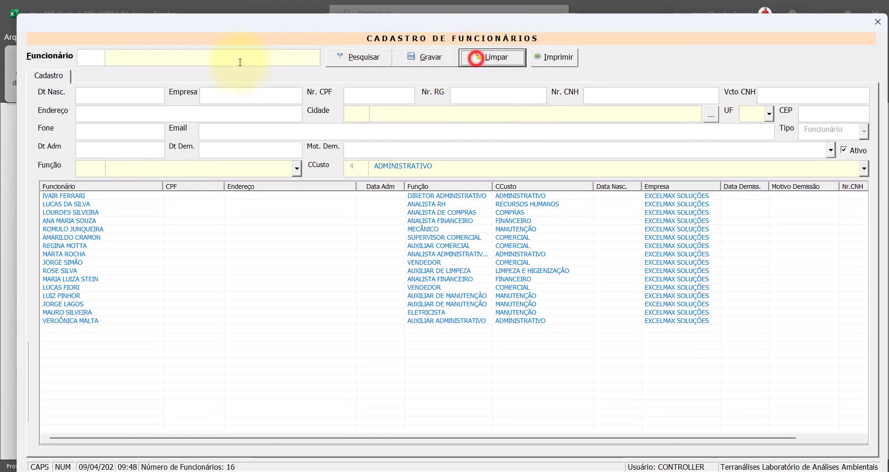
pyautogui.click(158, 57)
pyautogui.click(417, 113)
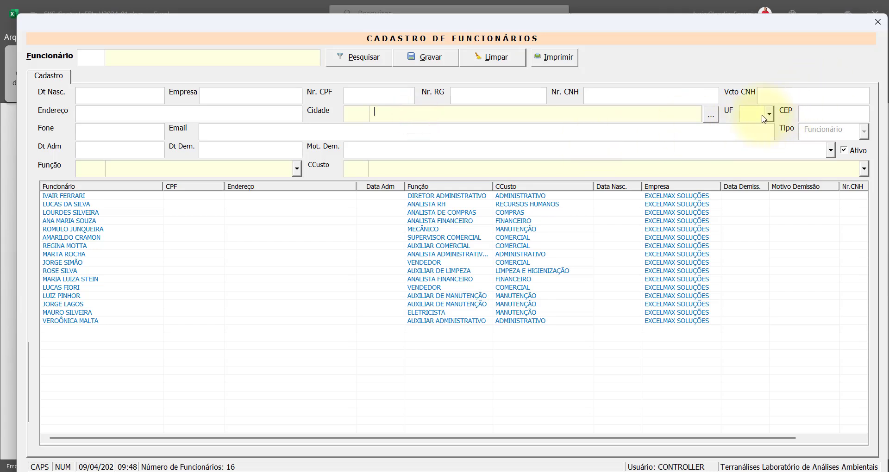
pyautogui.click(295, 169)
pyautogui.click(295, 169)
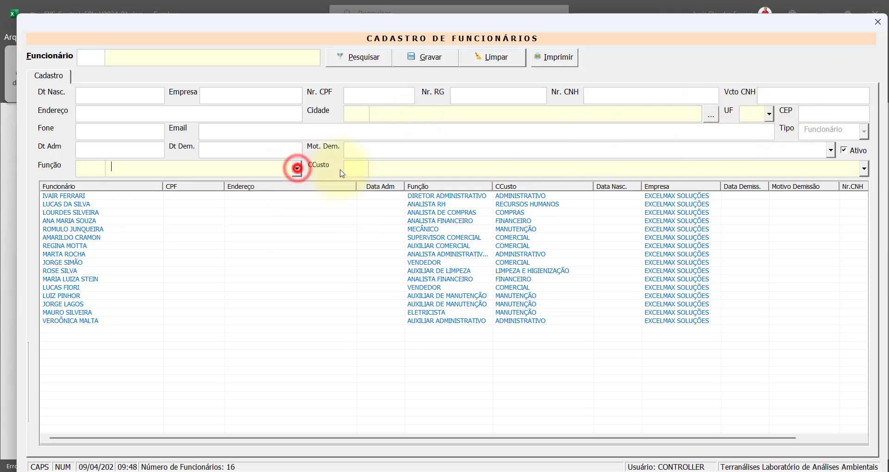
pyautogui.click(447, 171)
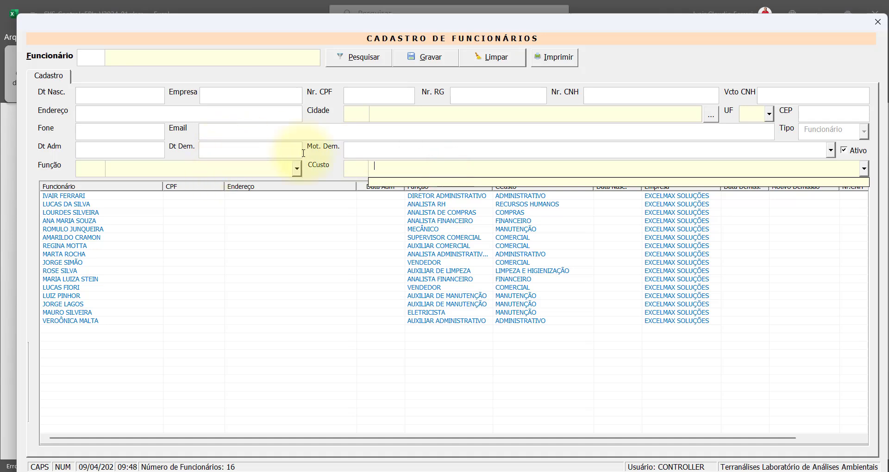
pyautogui.click(701, 56)
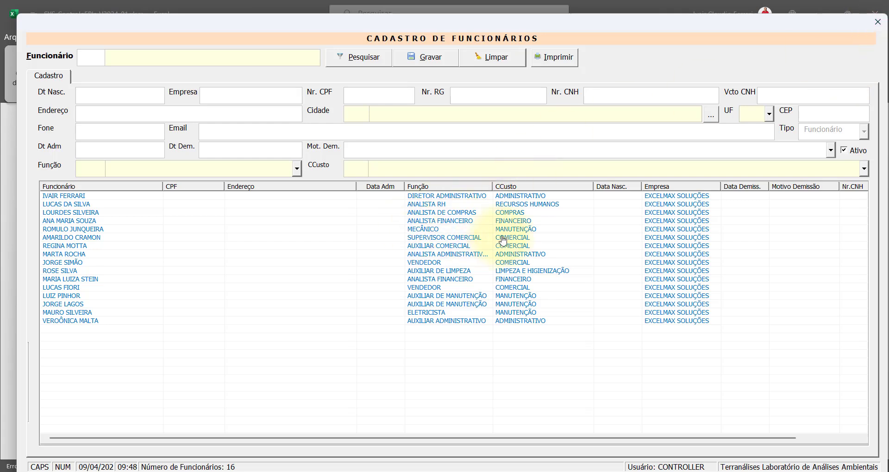
pyautogui.click(878, 22)
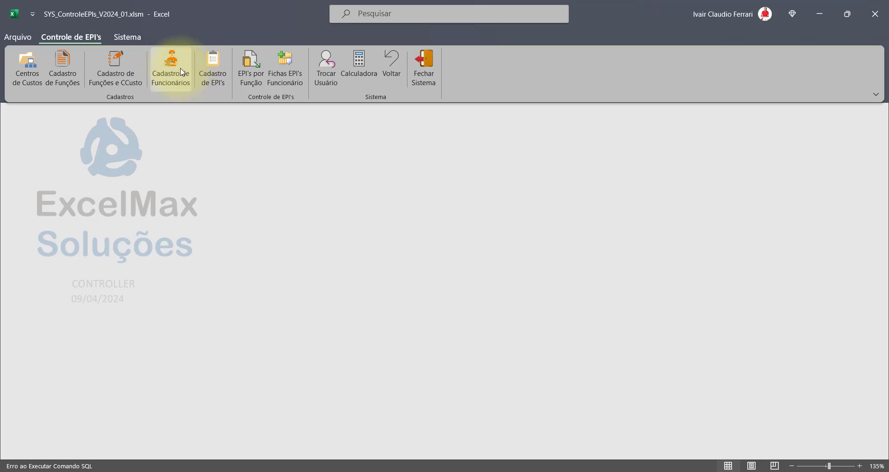
pyautogui.click(214, 82)
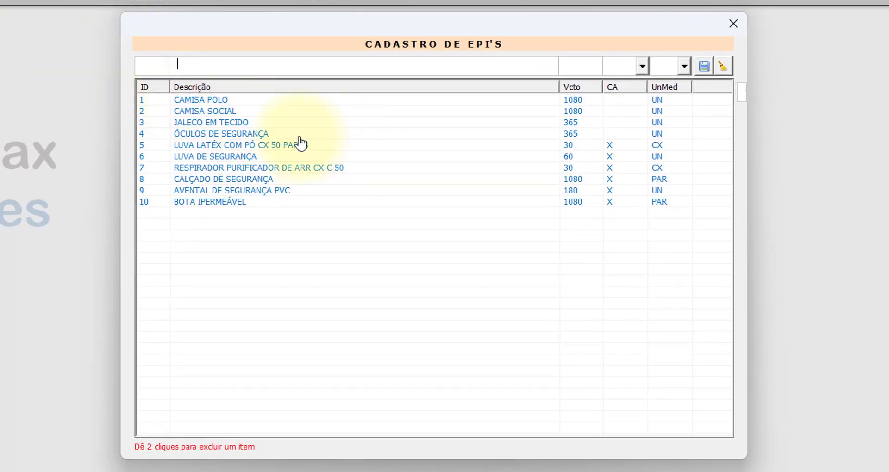
pyautogui.click(241, 100)
pyautogui.click(241, 111)
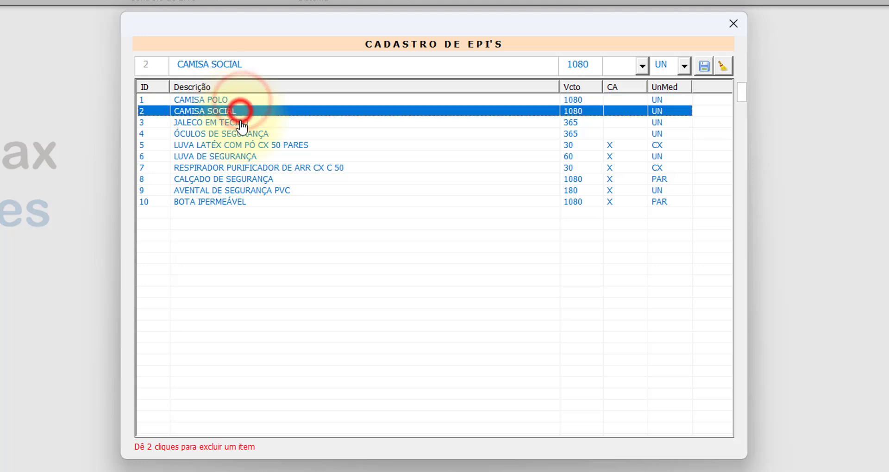
pyautogui.click(240, 123)
pyautogui.click(240, 133)
pyautogui.click(241, 145)
pyautogui.click(241, 156)
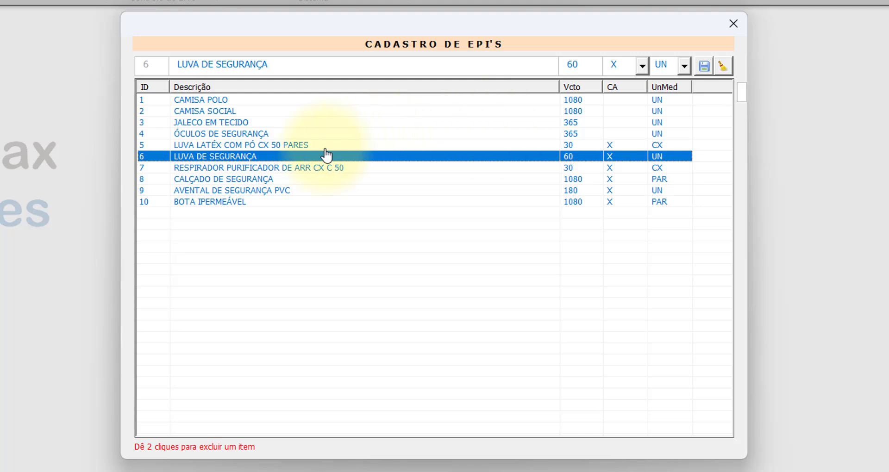
pyautogui.click(559, 153)
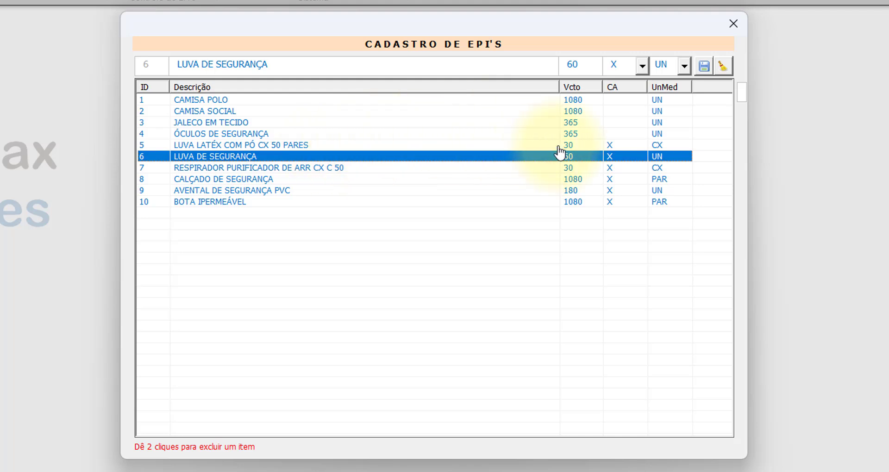
pyautogui.click(281, 145)
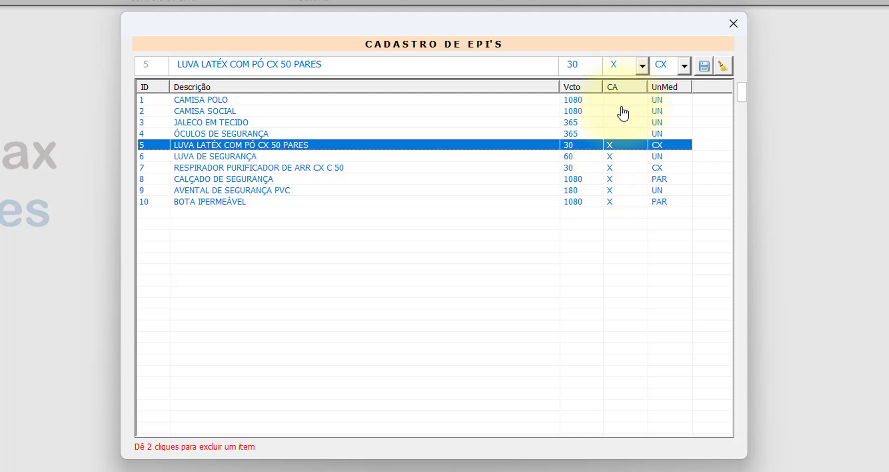
pyautogui.click(619, 146)
pyautogui.click(620, 157)
pyautogui.click(619, 168)
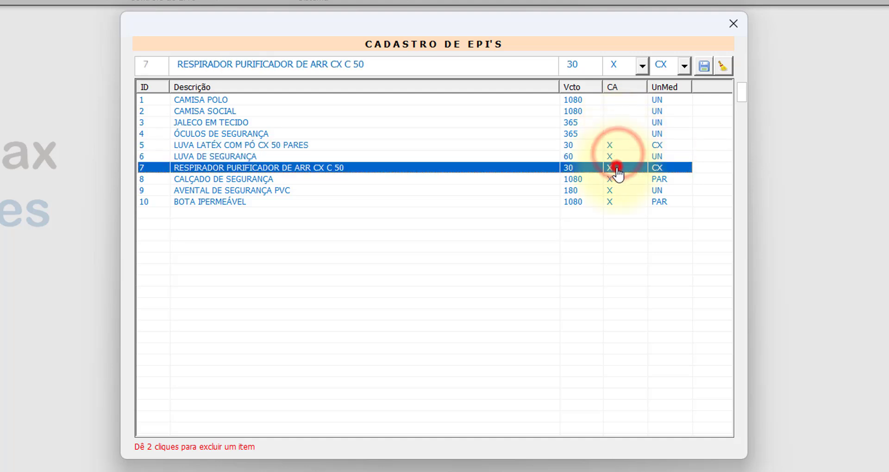
pyautogui.click(619, 179)
pyautogui.click(619, 191)
pyautogui.click(620, 202)
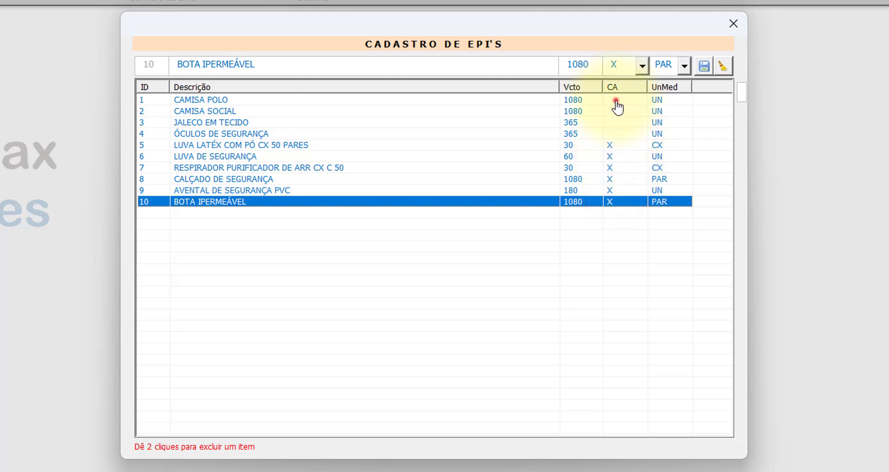
pyautogui.click(616, 100)
pyautogui.click(618, 111)
pyautogui.click(618, 121)
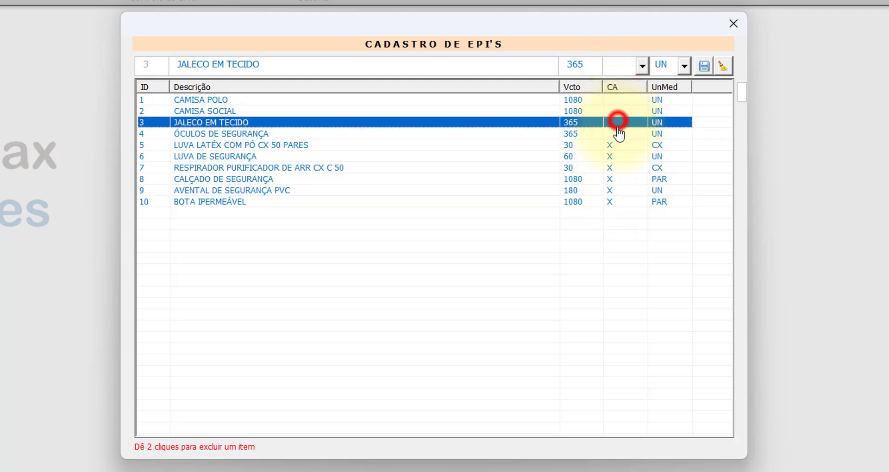
pyautogui.click(619, 134)
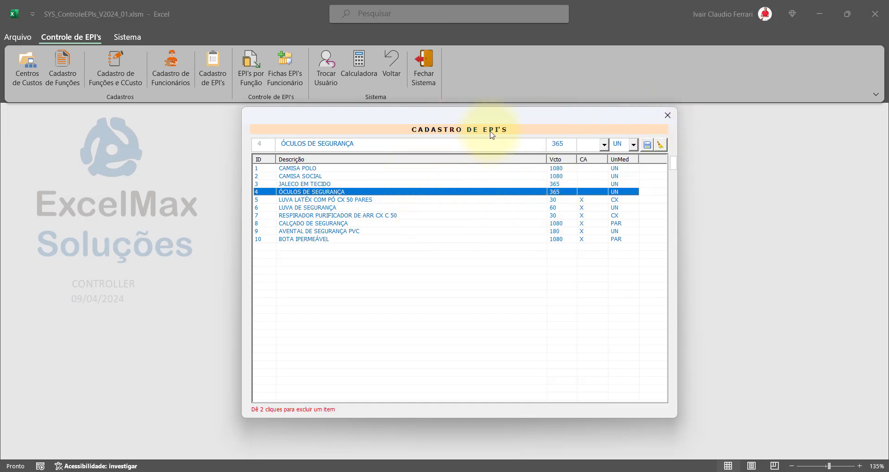
pyautogui.click(668, 119)
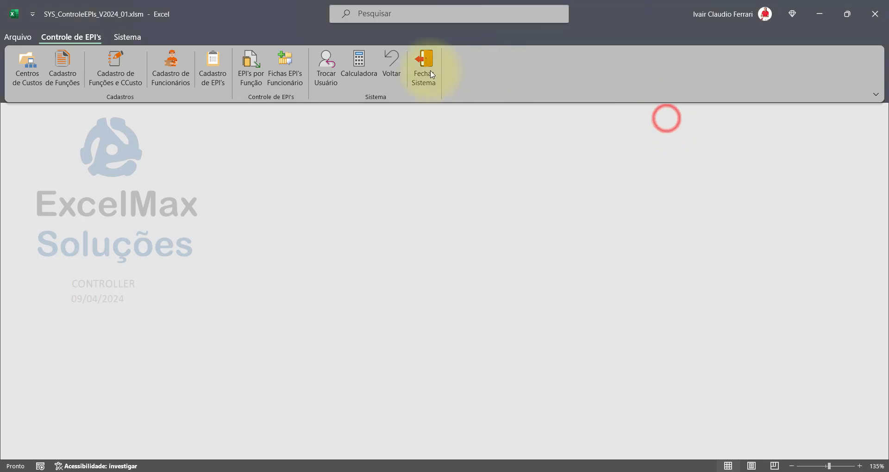
# - Open the EPI-by-cost-centre-and-function form and view required EPIs for each ADMINISTRATIVO function
pyautogui.click(251, 75)
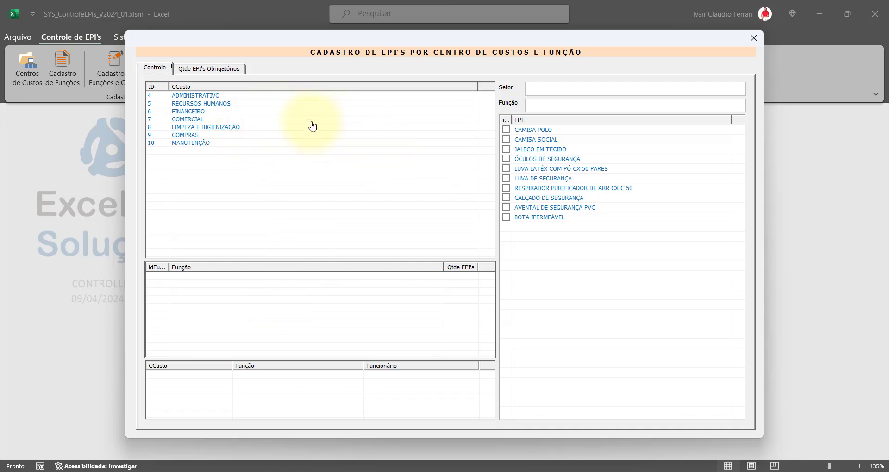
pyautogui.click(195, 95)
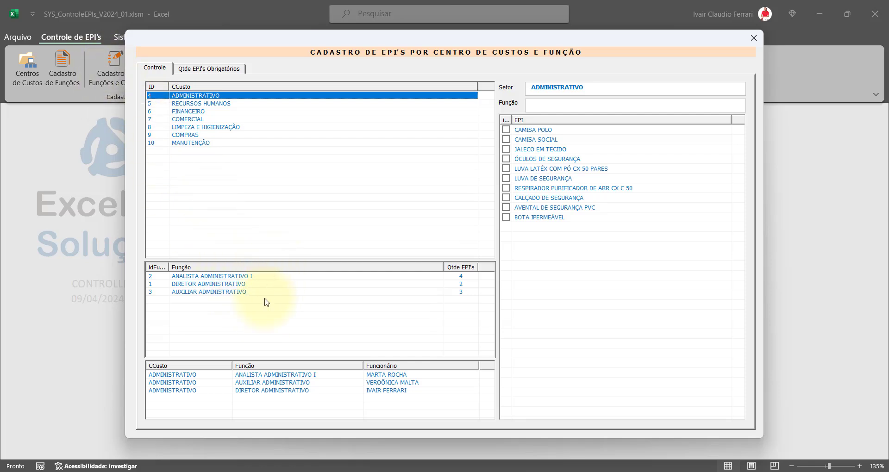
pyautogui.click(200, 104)
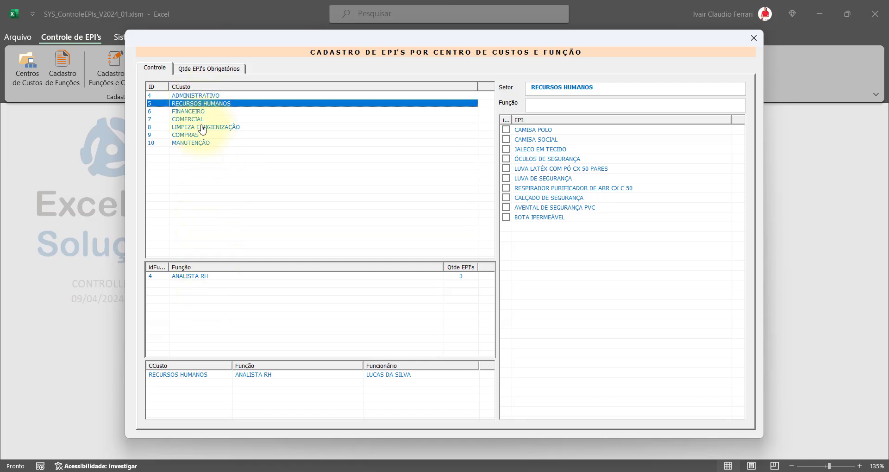
pyautogui.click(207, 96)
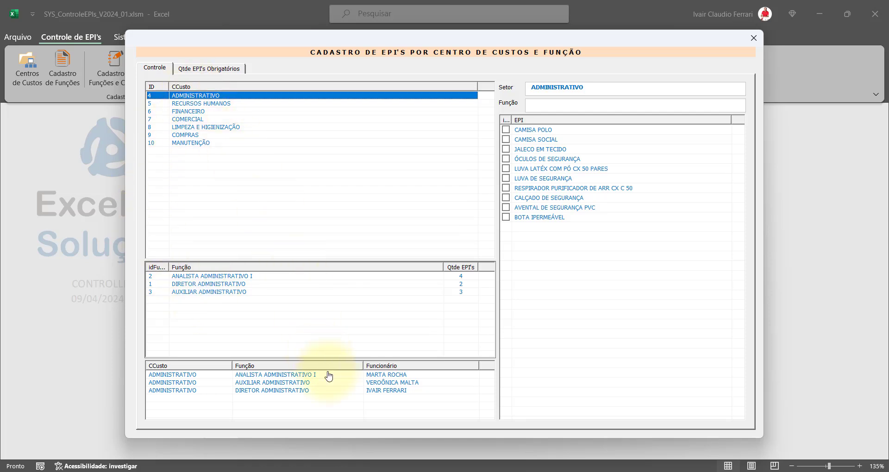
pyautogui.moveTo(229, 40); pyautogui.dragTo(185, 27)
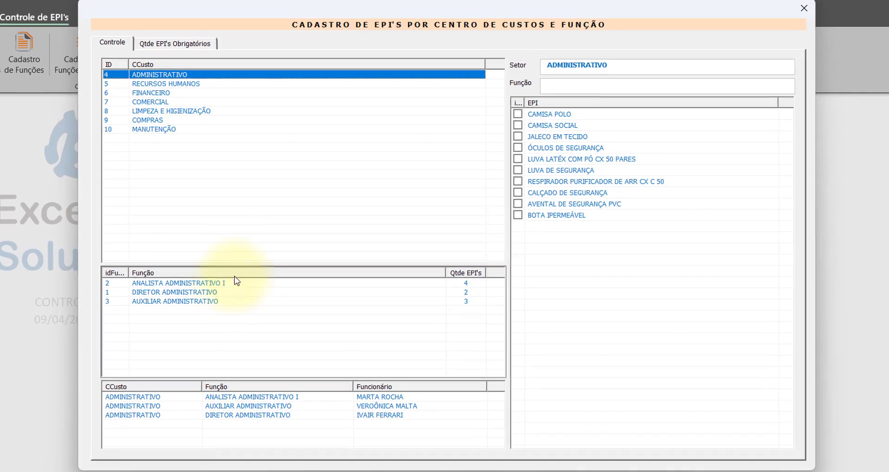
pyautogui.click(183, 285)
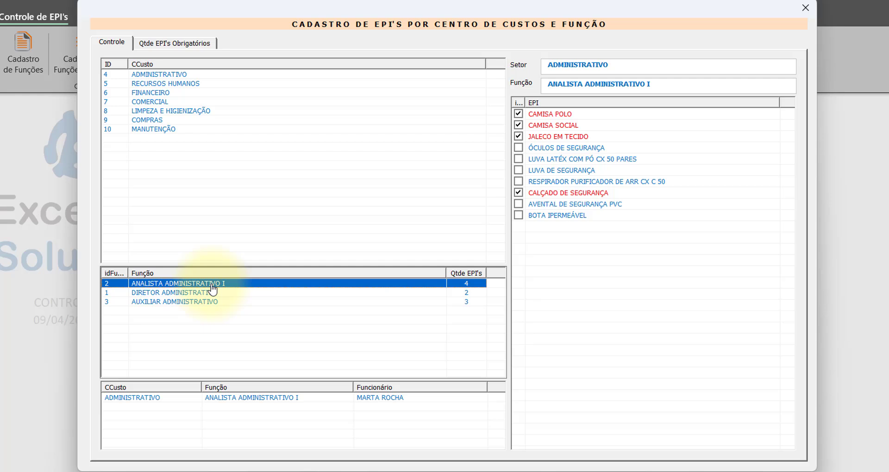
pyautogui.click(198, 293)
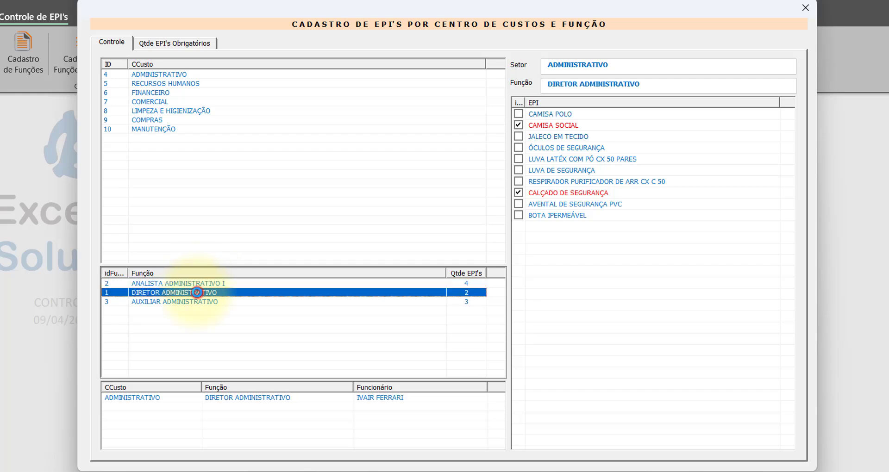
pyautogui.click(198, 302)
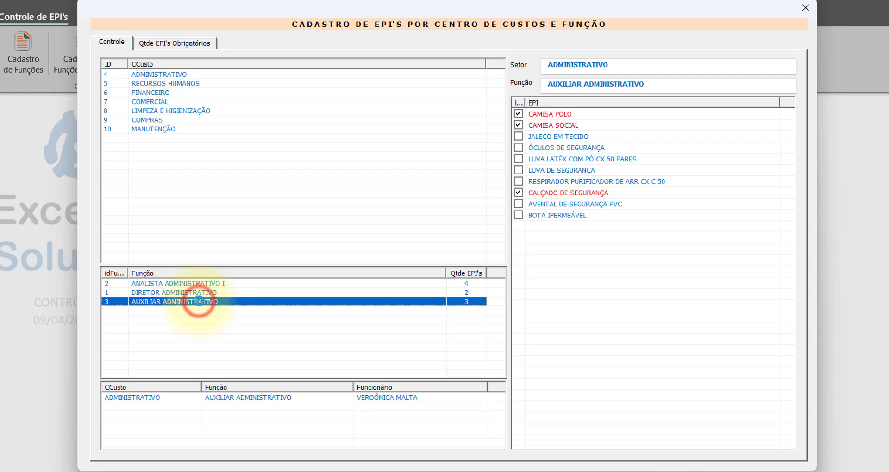
# - Review EPIs for MECÂNICO, AUXILIAR DE MANUTENÇÃO and ELETRICISTA, then recheck the ADMINISTRATIVO functions
pyautogui.click(157, 130)
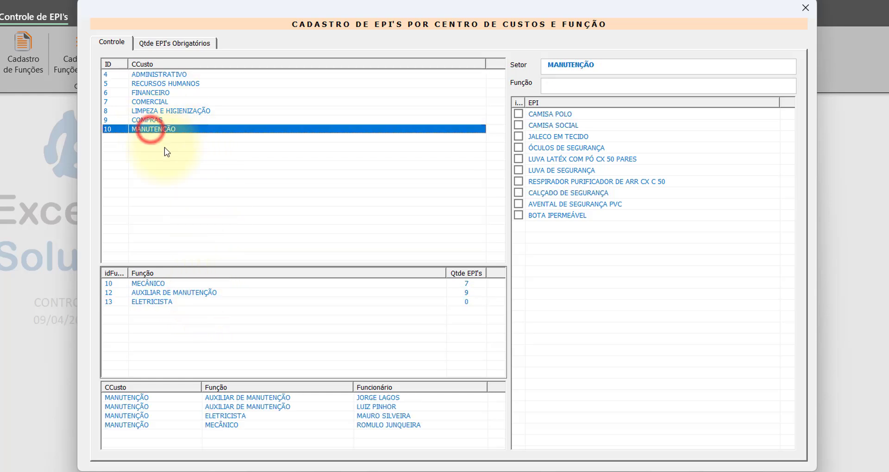
pyautogui.click(167, 285)
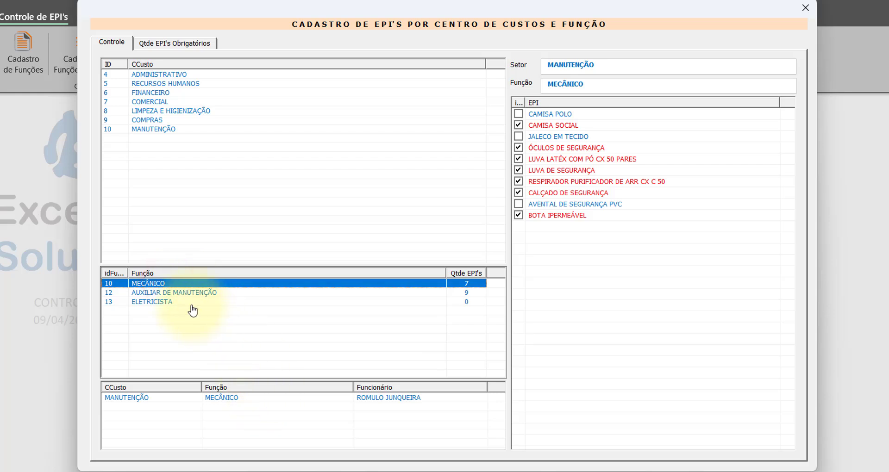
pyautogui.click(177, 292)
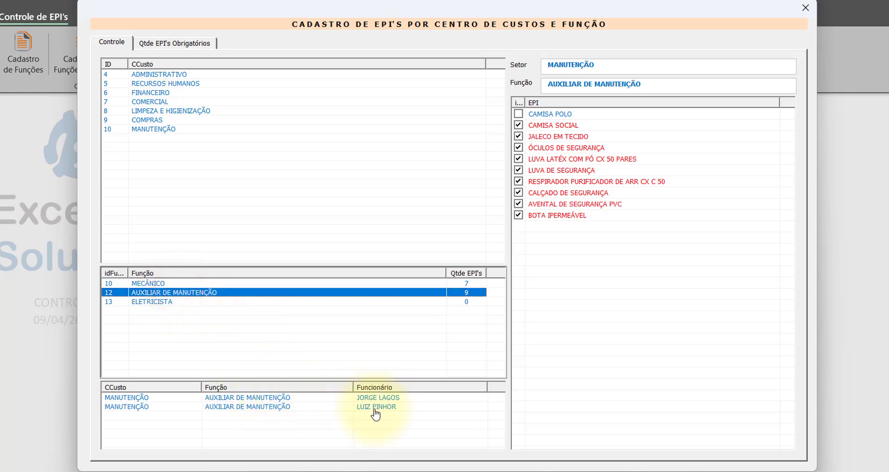
pyautogui.click(151, 304)
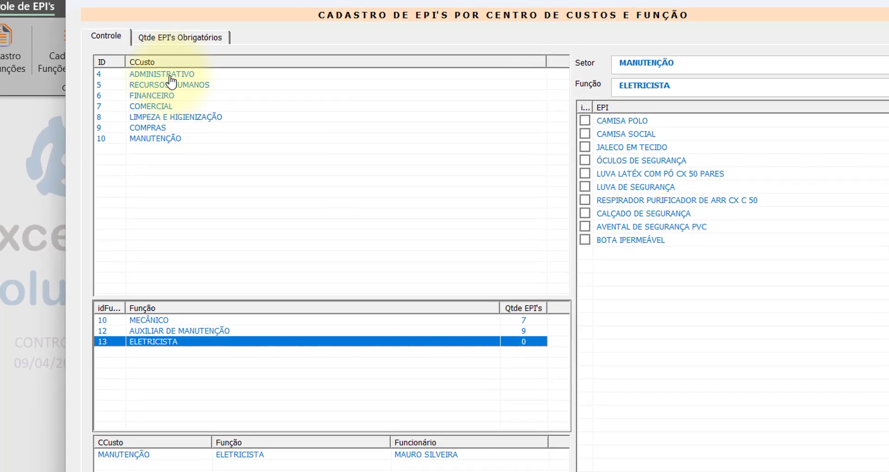
pyautogui.click(170, 75)
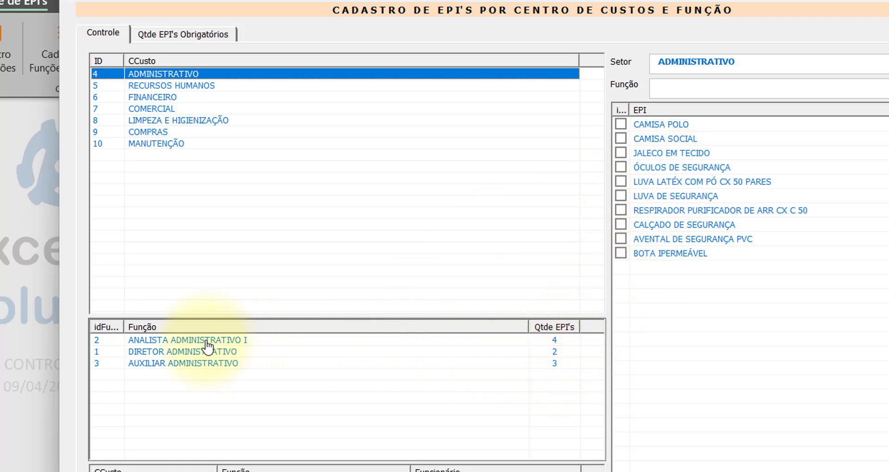
pyautogui.click(207, 341)
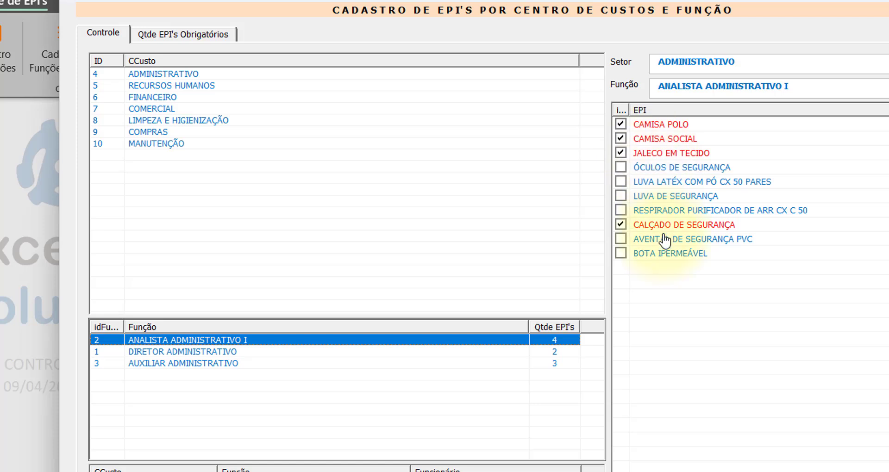
pyautogui.click(258, 352)
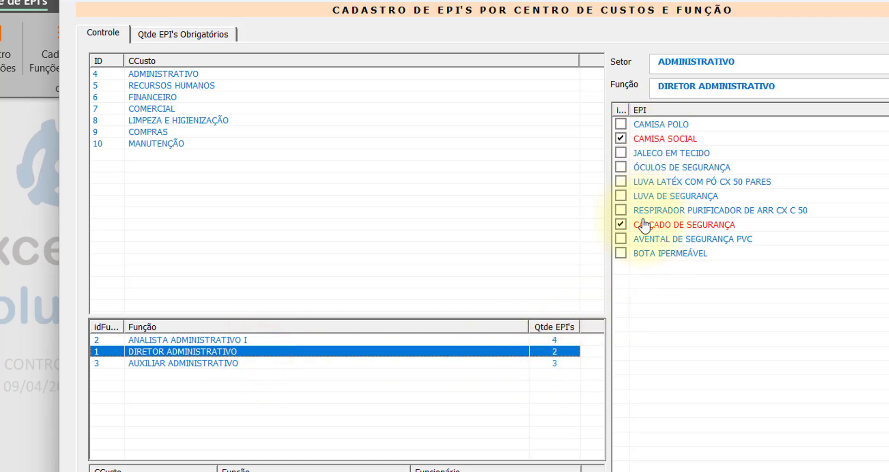
pyautogui.click(252, 362)
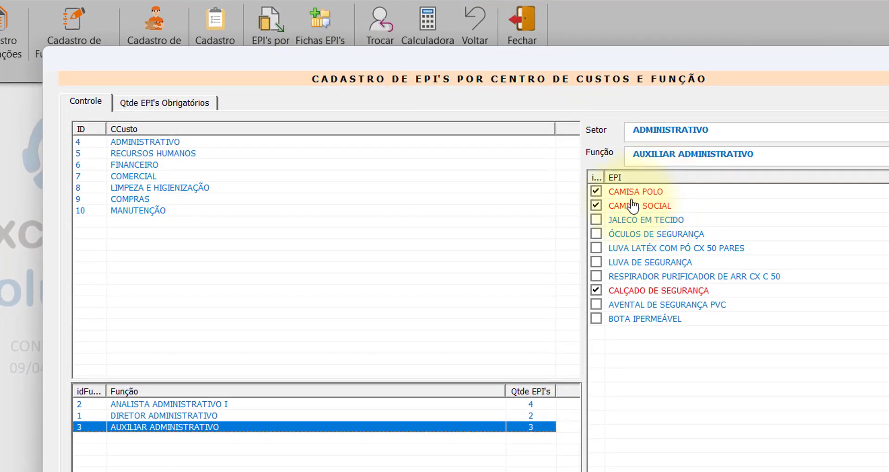
# - Make CAMISA POLO required for DIRETOR ADMINISTRATIVO and compare with other functions
pyautogui.click(210, 417)
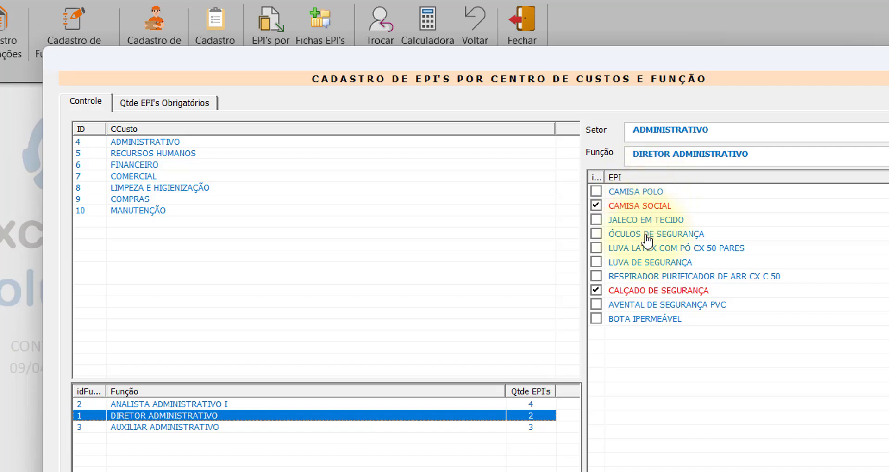
pyautogui.click(595, 191)
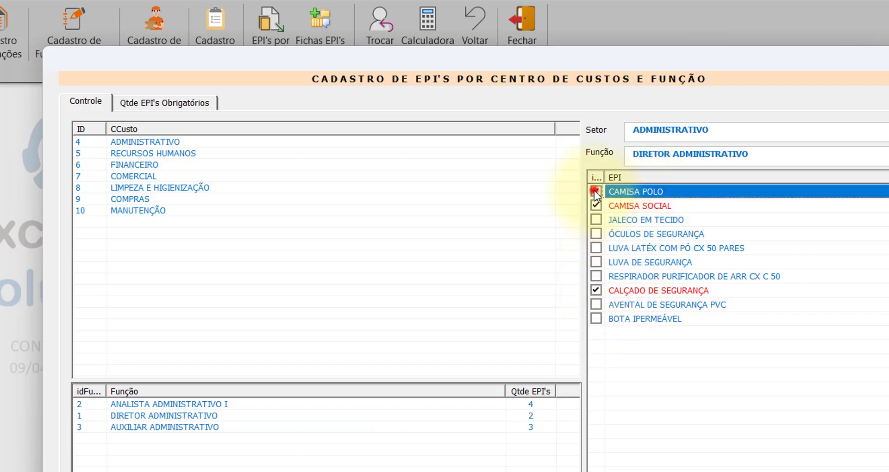
pyautogui.click(596, 191)
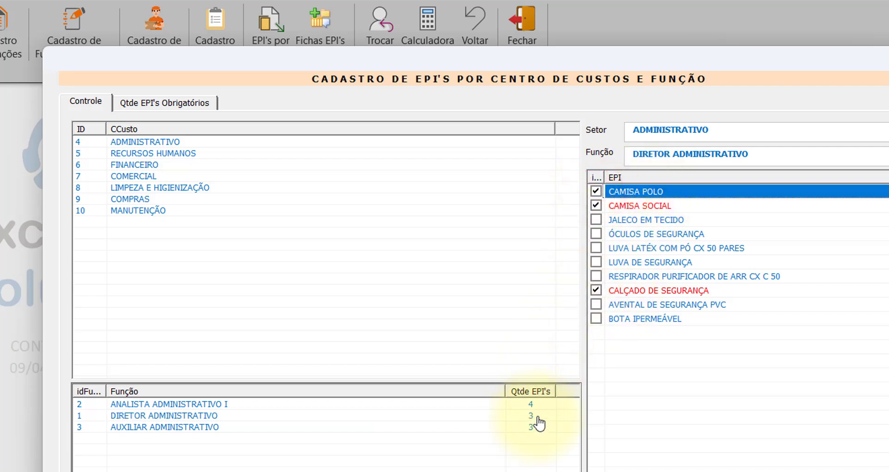
pyautogui.click(199, 428)
pyautogui.click(139, 176)
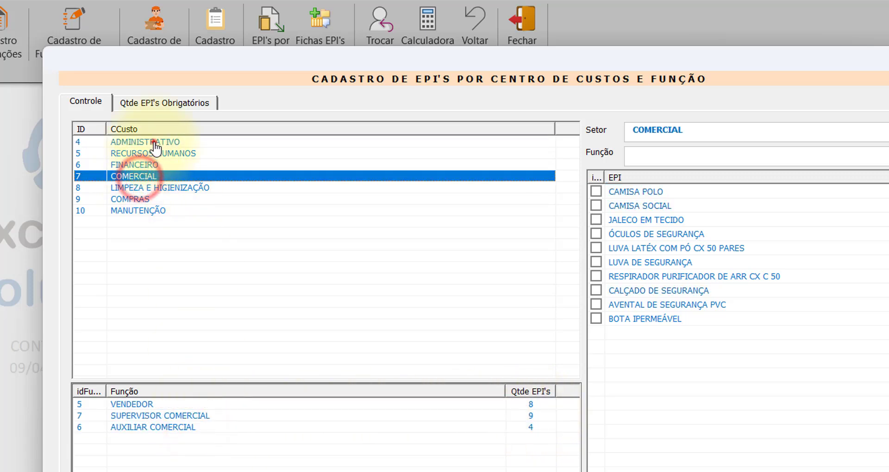
pyautogui.click(154, 142)
# - Remove CAMISA POLO from DIRETOR ADMINISTRATIVO, leaving two items, and close the register
pyautogui.click(513, 416)
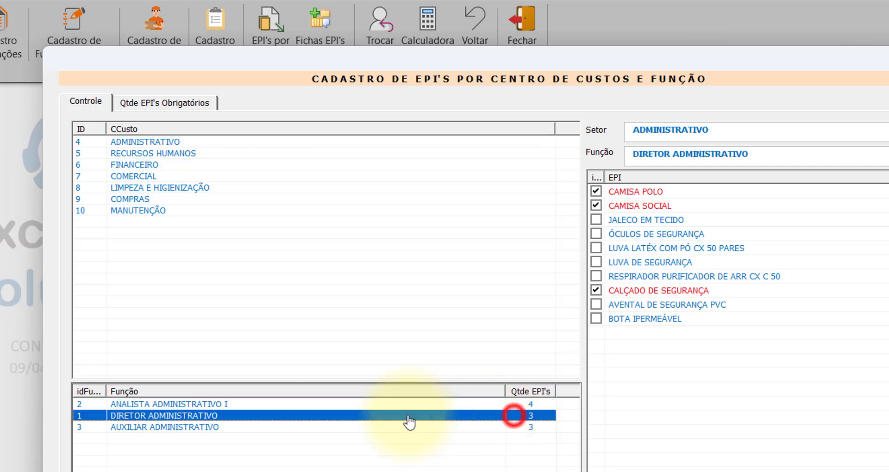
pyautogui.click(596, 191)
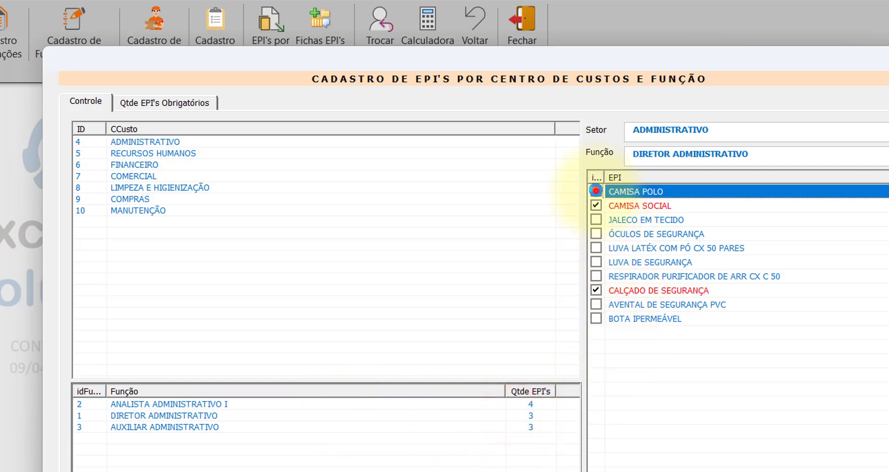
pyautogui.click(519, 413)
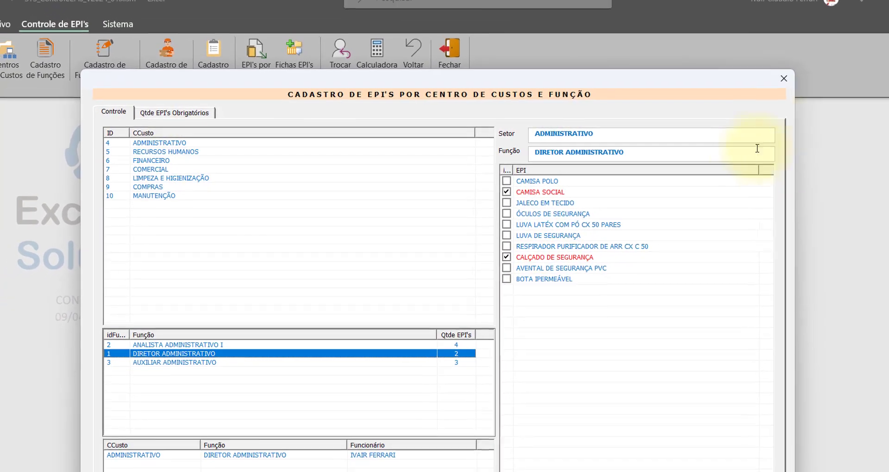
pyautogui.click(731, 87)
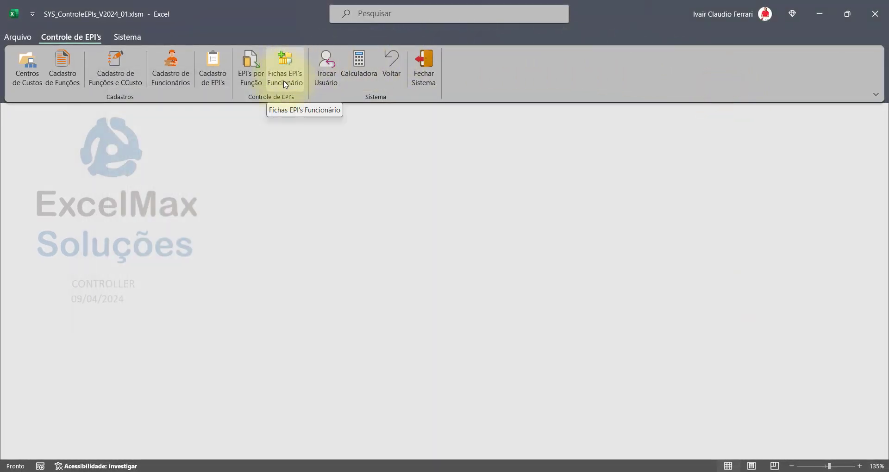
# - Open the Fichas EPI's Funcionário form and its employee search list
pyautogui.click(286, 85)
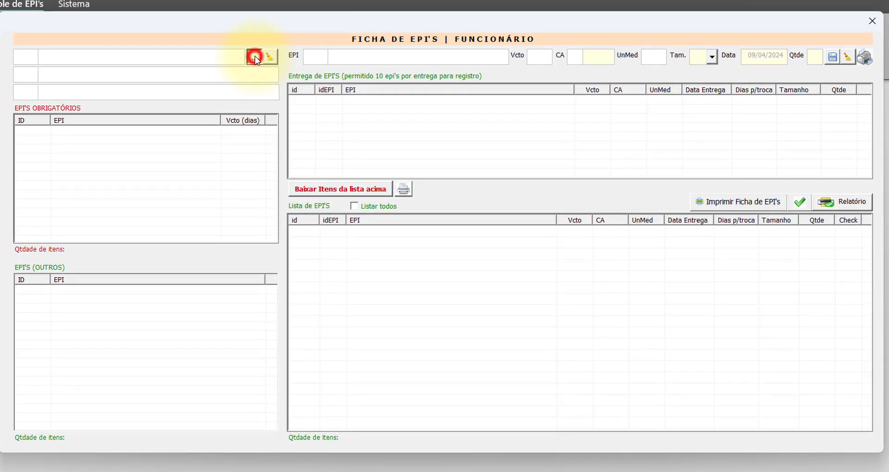
pyautogui.click(255, 57)
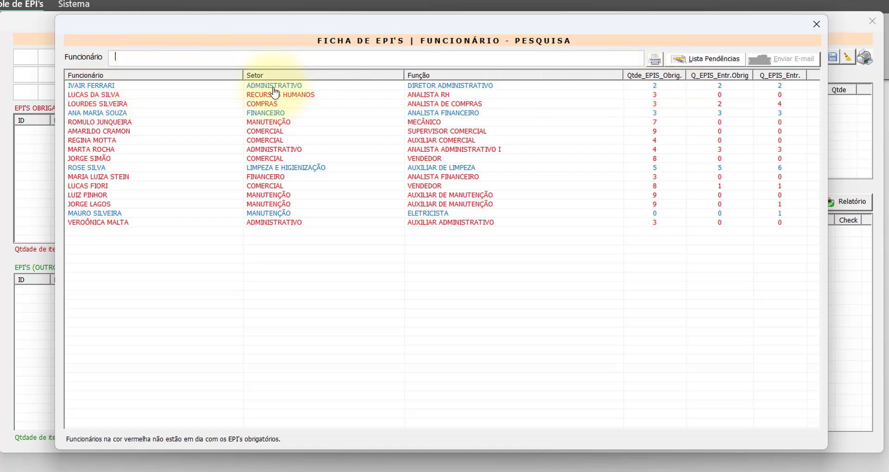
pyautogui.moveTo(417, 23); pyautogui.dragTo(460, 71)
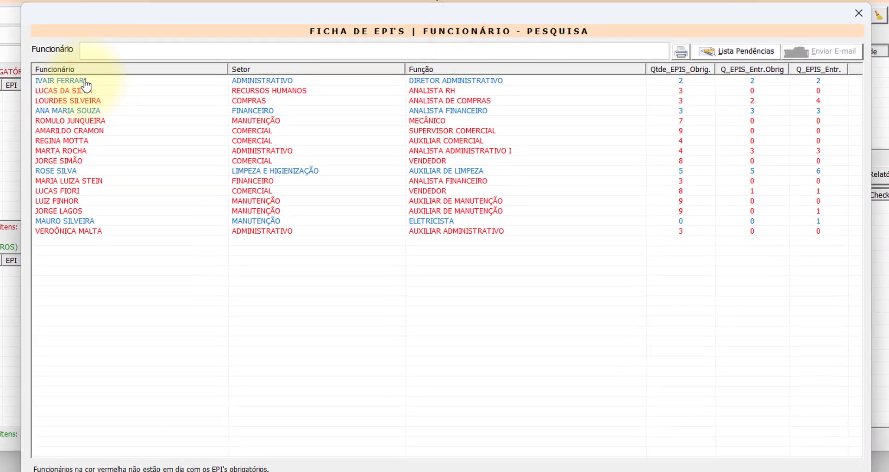
pyautogui.click(85, 82)
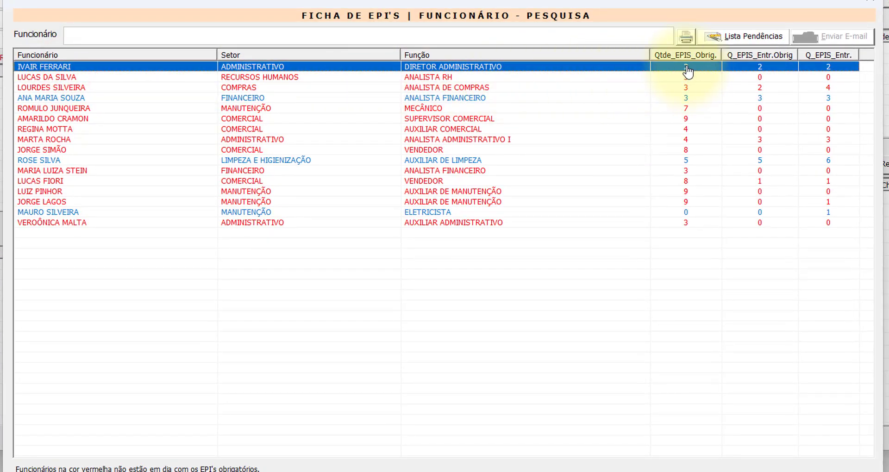
pyautogui.click(87, 77)
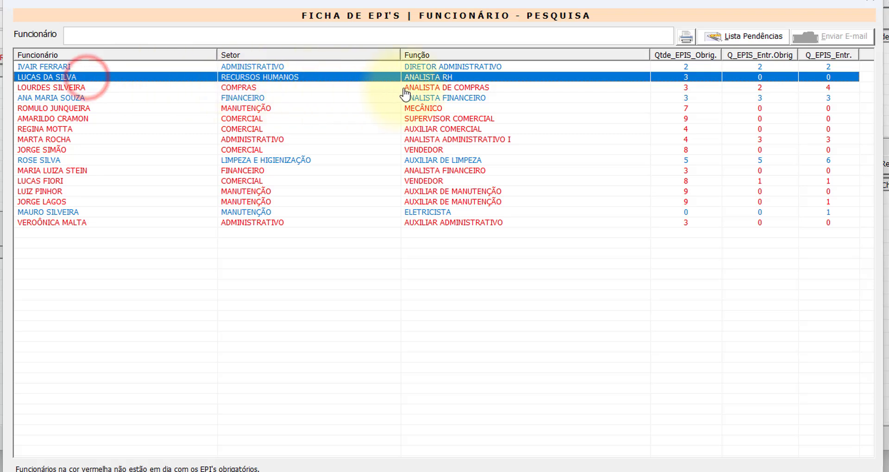
pyautogui.click(694, 109)
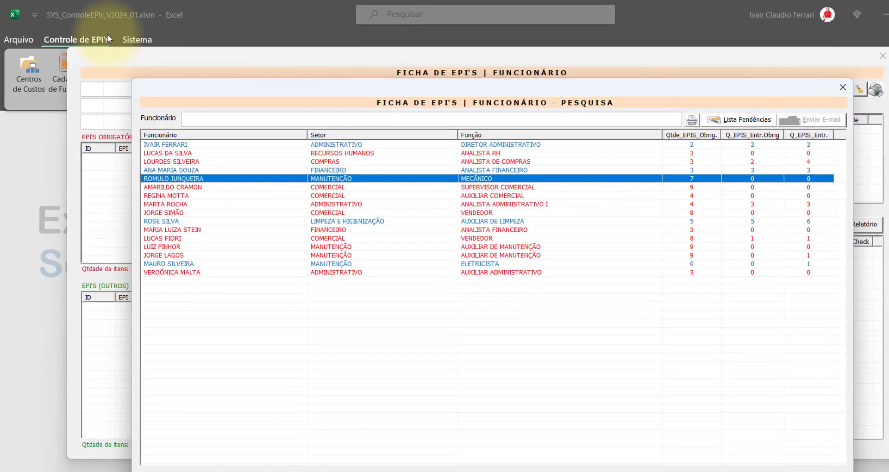
pyautogui.click(843, 87)
pyautogui.moveTo(471, 62); pyautogui.dragTo(471, 113)
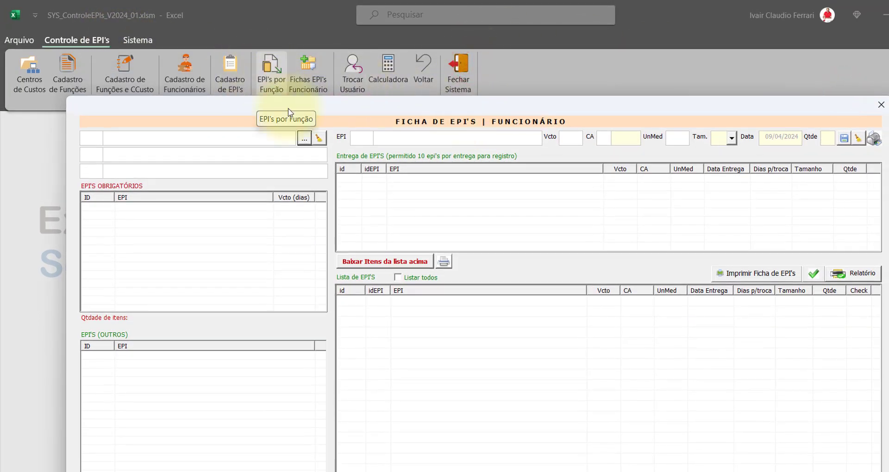
pyautogui.click(304, 137)
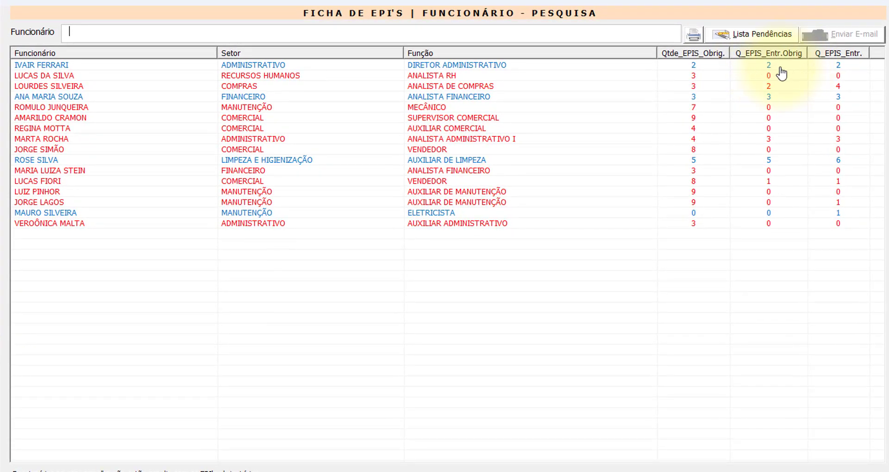
pyautogui.click(712, 67)
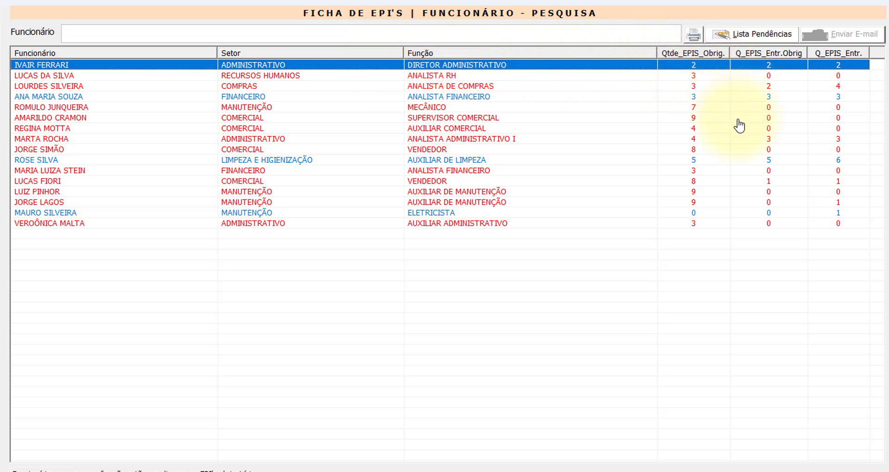
pyautogui.click(733, 141)
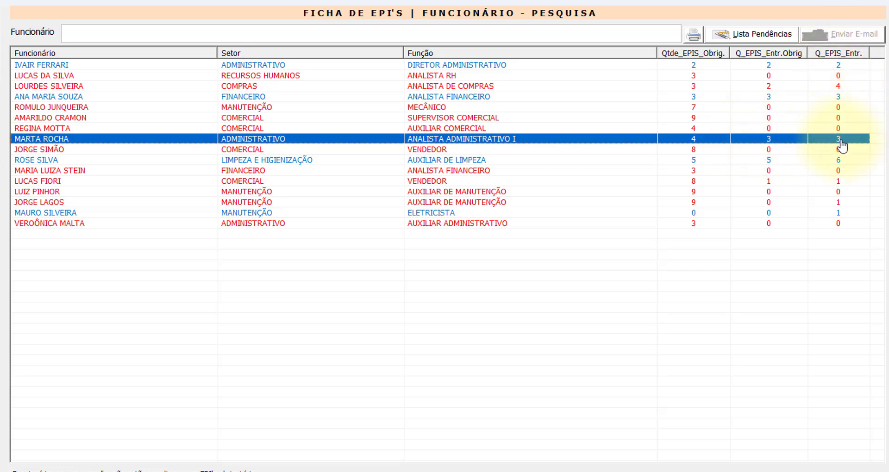
pyautogui.click(766, 149)
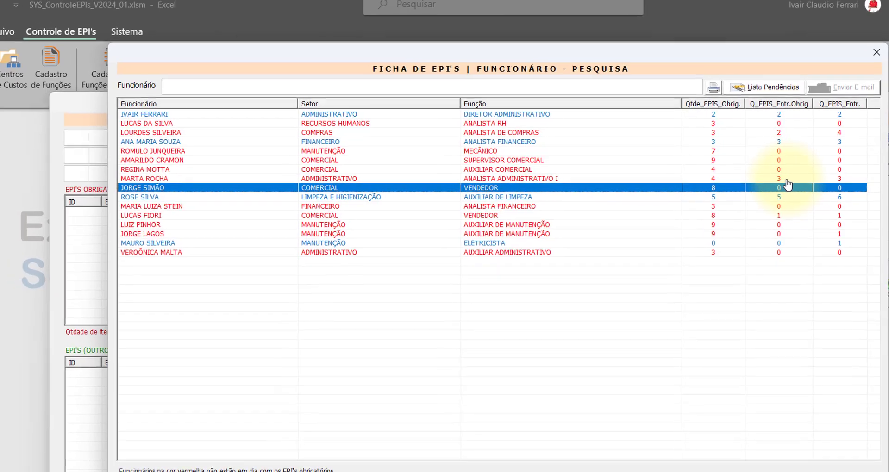
# - Load the ANALISTA ADMINISTRATIVO I employee's EPI record, then reopen the Pesquisa employee list
pyautogui.doubleClick(783, 168)
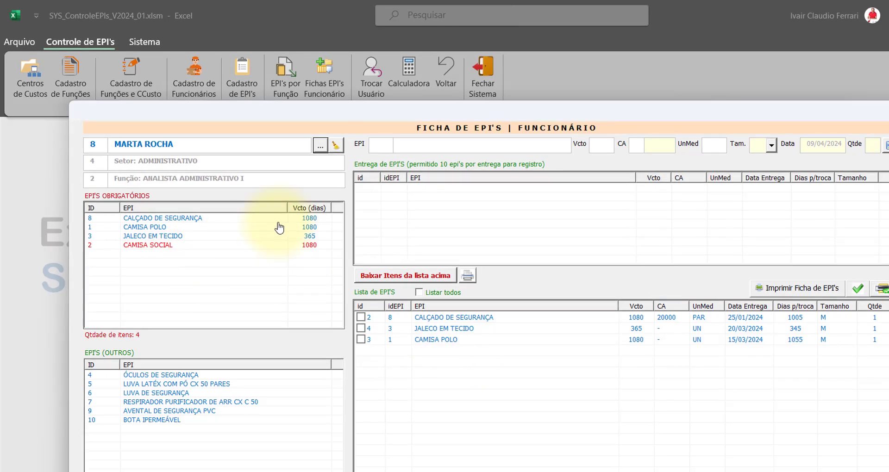
pyautogui.click(321, 145)
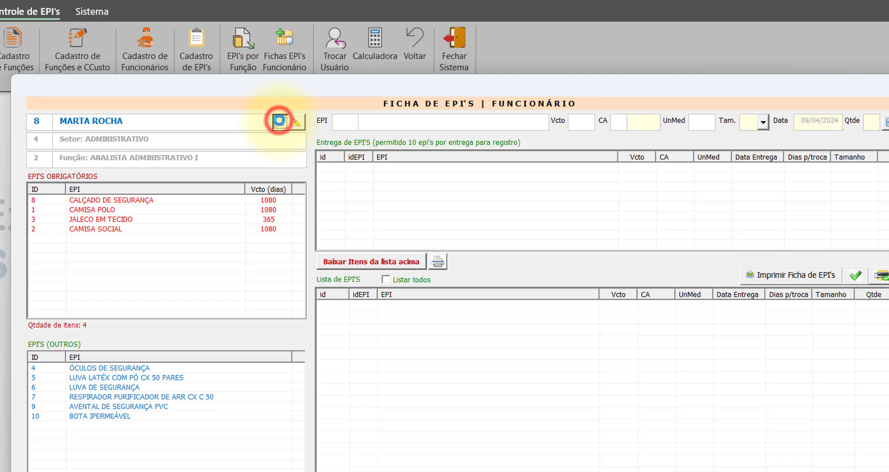
pyautogui.click(279, 121)
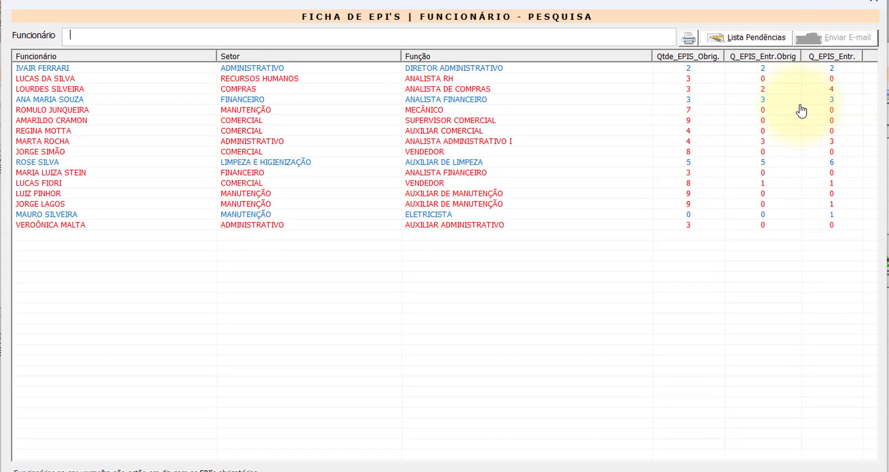
# - Select the ANALISTA DE COMPRAS employee and open their Ficha de EPI's record
pyautogui.click(778, 90)
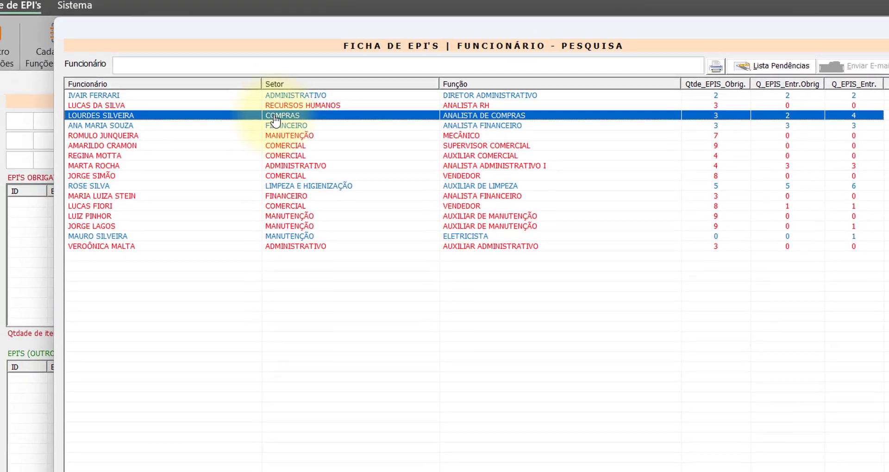
pyautogui.doubleClick(259, 99)
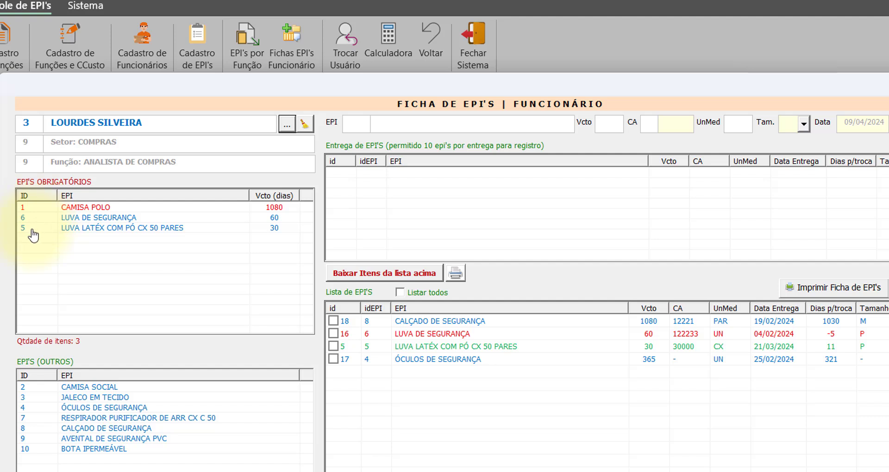
# - Look over the ANALISTA DE COMPRAS delivery rows, then bring up the employee search list
pyautogui.moveTo(381, 336); pyautogui.dragTo(381, 347)
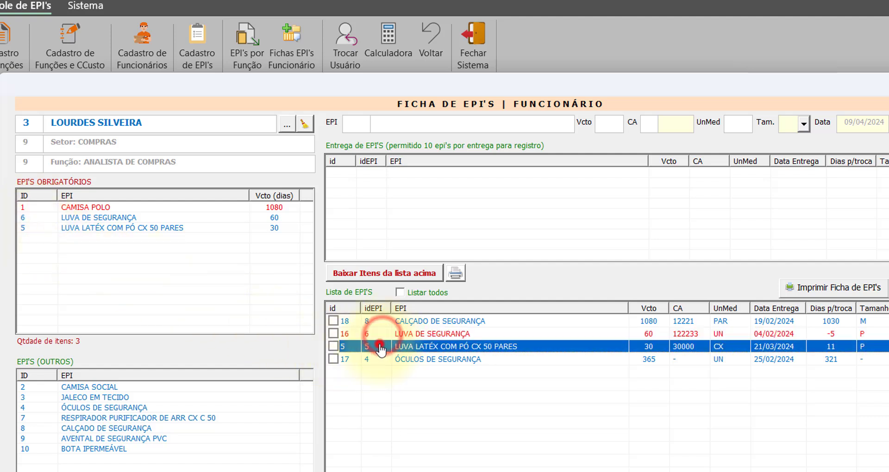
pyautogui.click(372, 360)
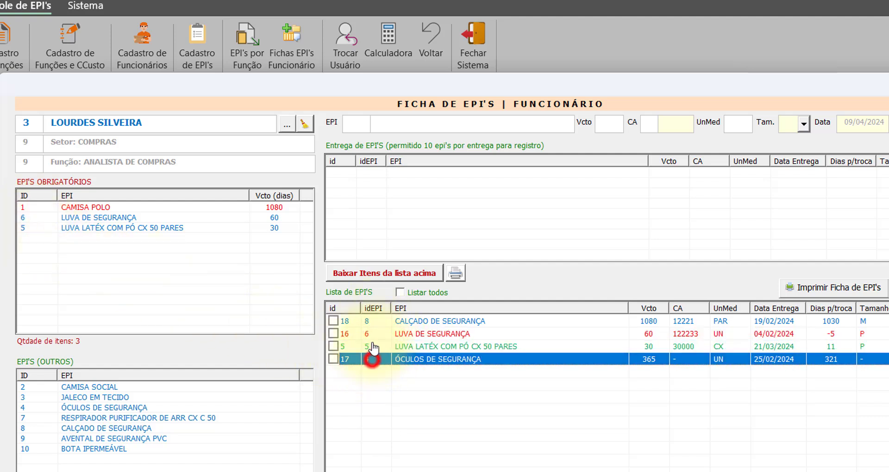
pyautogui.click(372, 321)
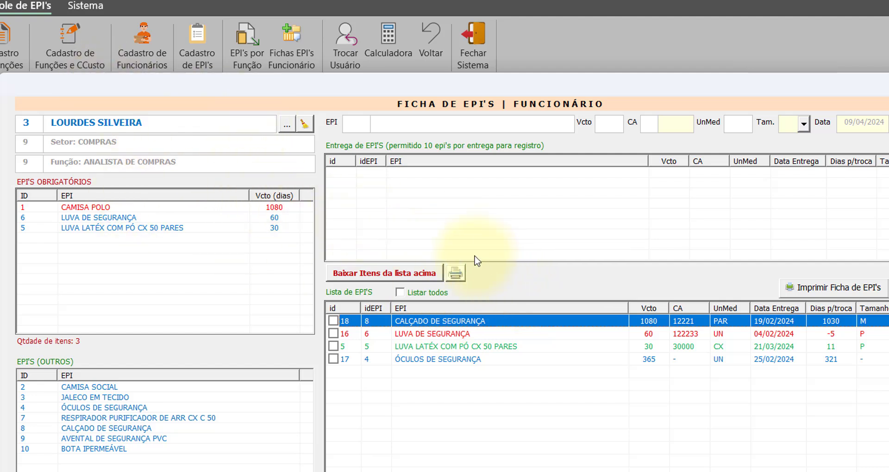
pyautogui.click(167, 217)
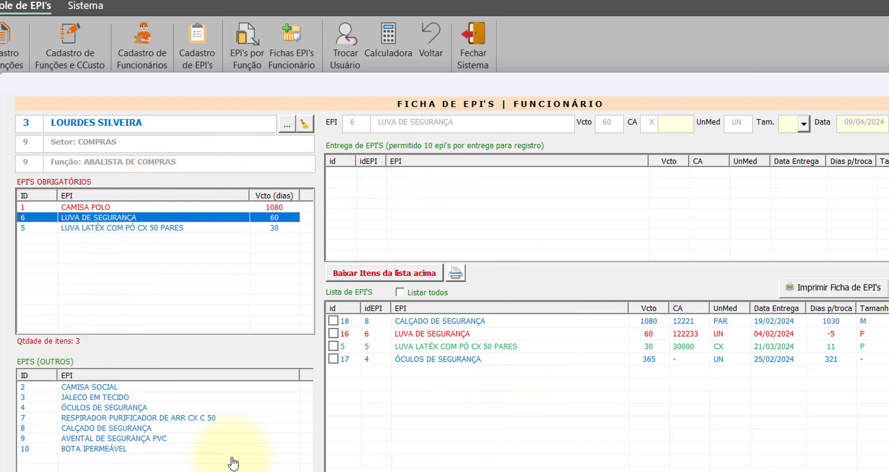
pyautogui.click(287, 124)
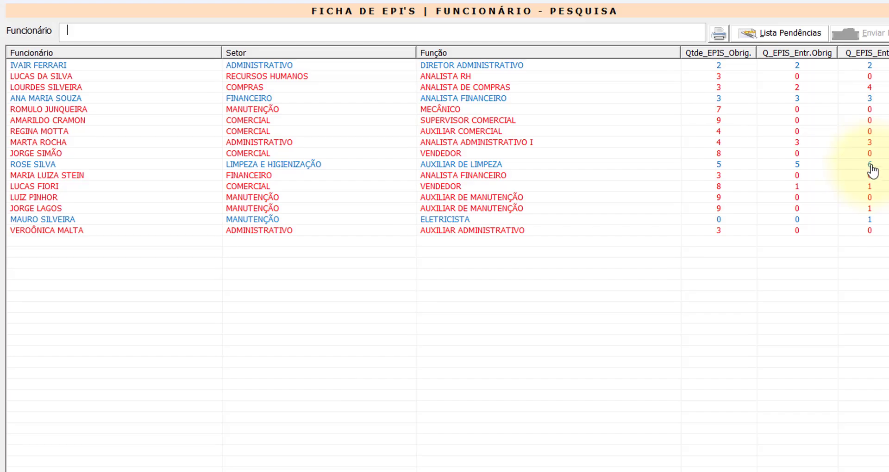
# - Open the AUXILIAR DE LIMPEZA employee's EPI sheet and review her required items
pyautogui.doubleClick(859, 190)
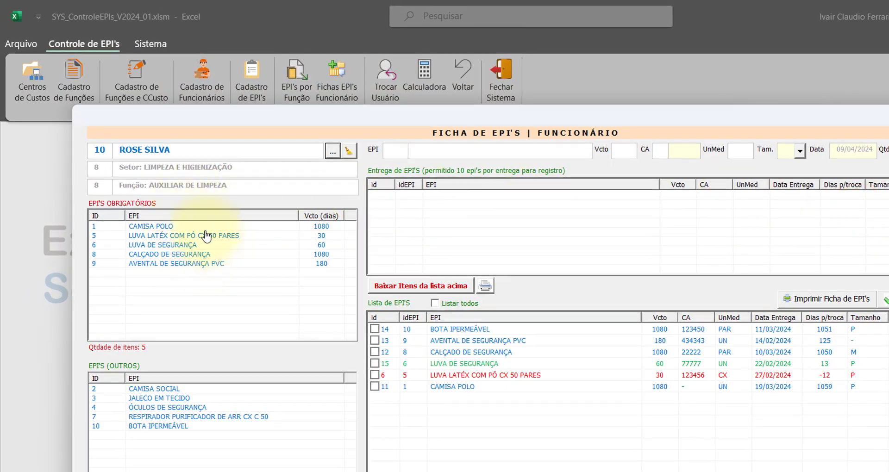
pyautogui.click(181, 226)
pyautogui.click(179, 245)
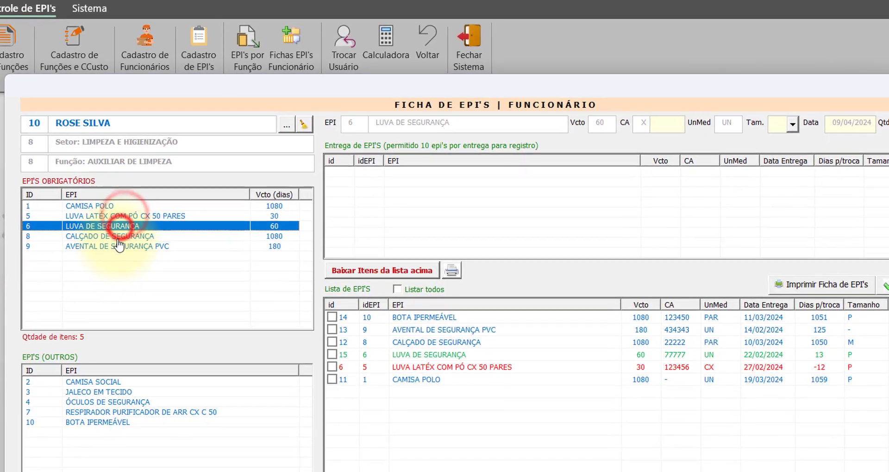
pyautogui.click(118, 237)
pyautogui.click(120, 246)
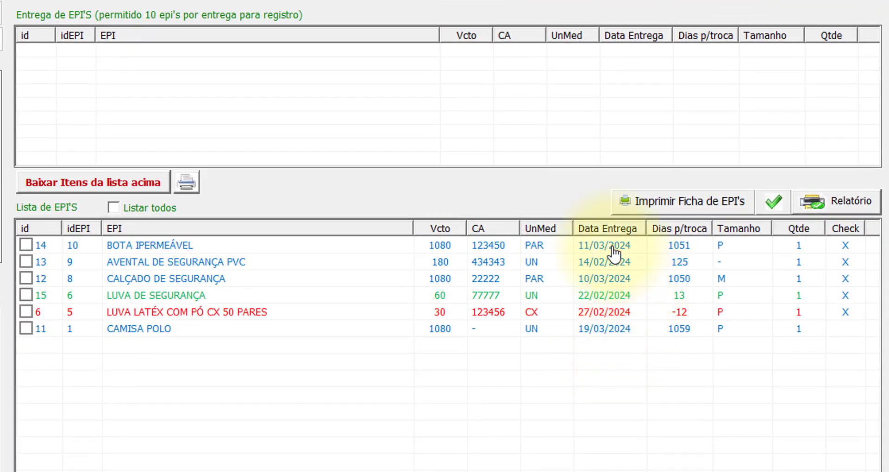
# - Review her past deliveries: bota, avental PVC, calçado, camisa polo and luva de segurança
pyautogui.click(612, 247)
pyautogui.click(608, 261)
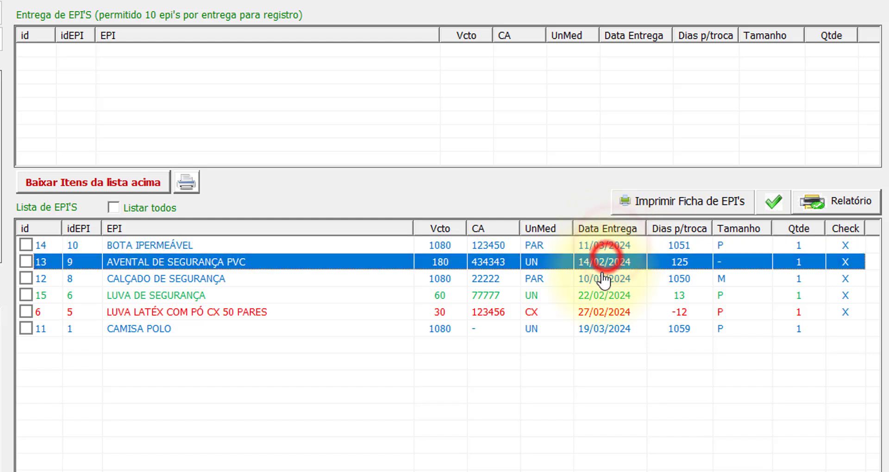
pyautogui.click(602, 275)
pyautogui.click(606, 329)
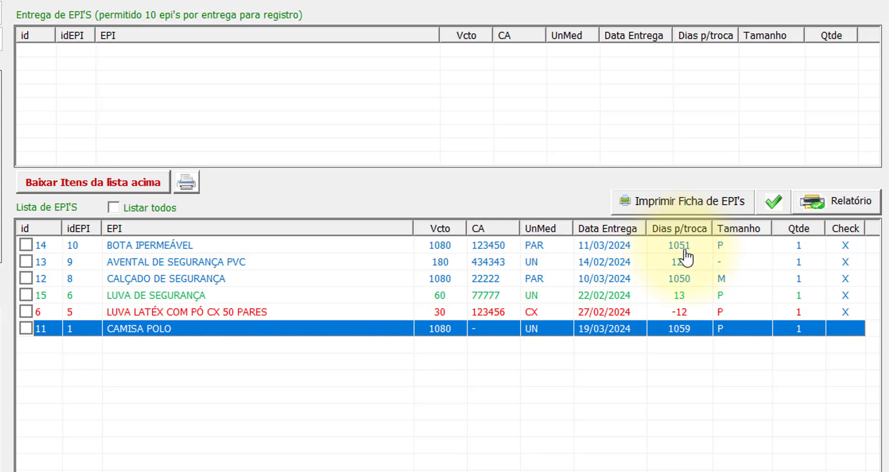
pyautogui.click(681, 262)
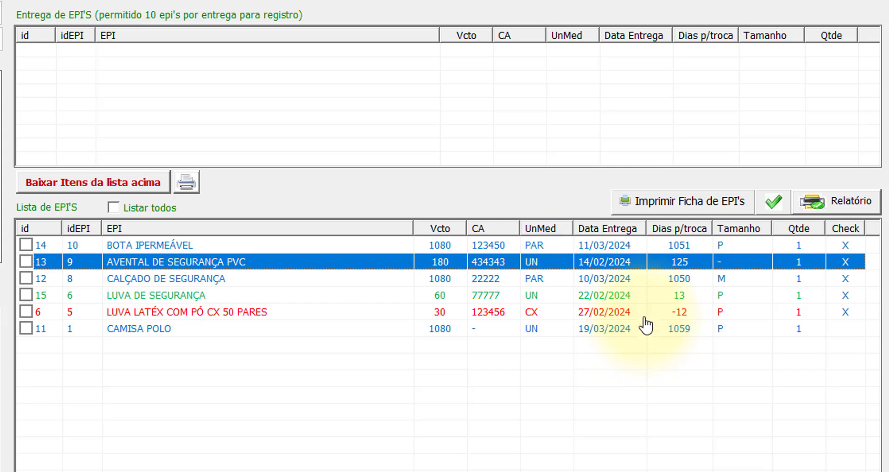
pyautogui.click(638, 299)
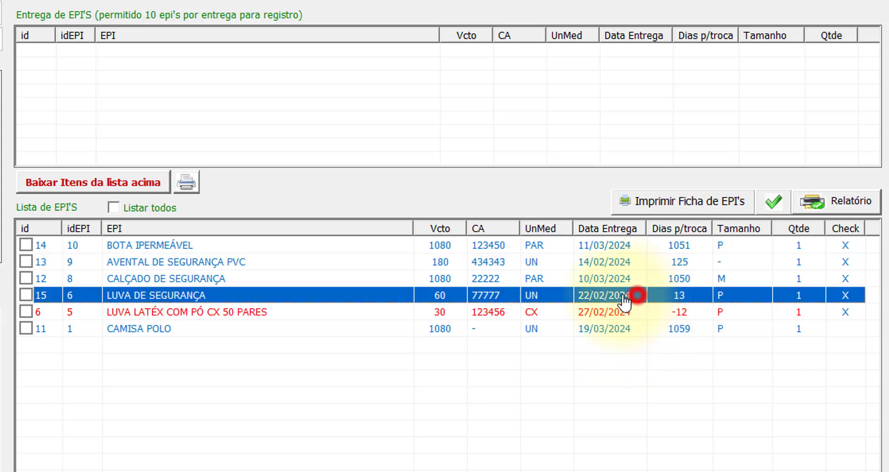
pyautogui.click(516, 273)
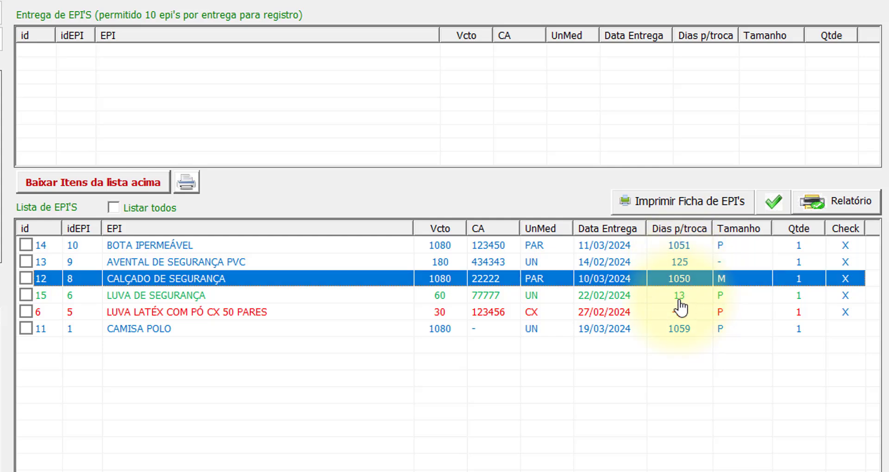
pyautogui.click(307, 297)
pyautogui.click(600, 279)
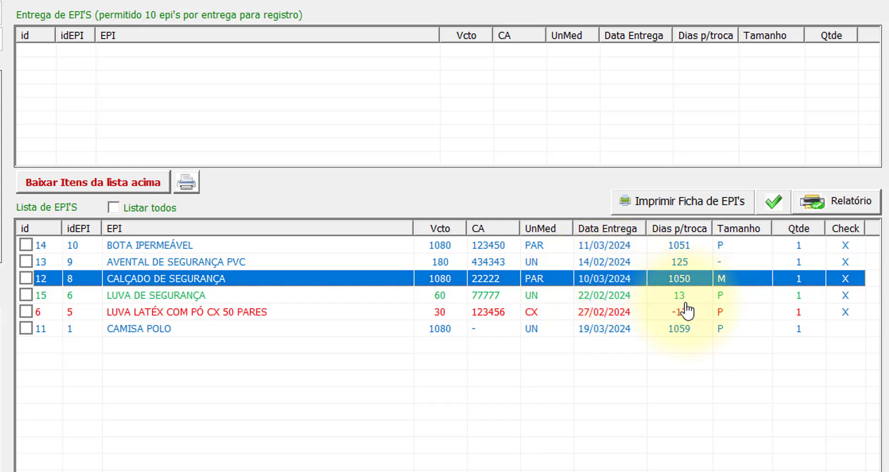
pyautogui.click(364, 262)
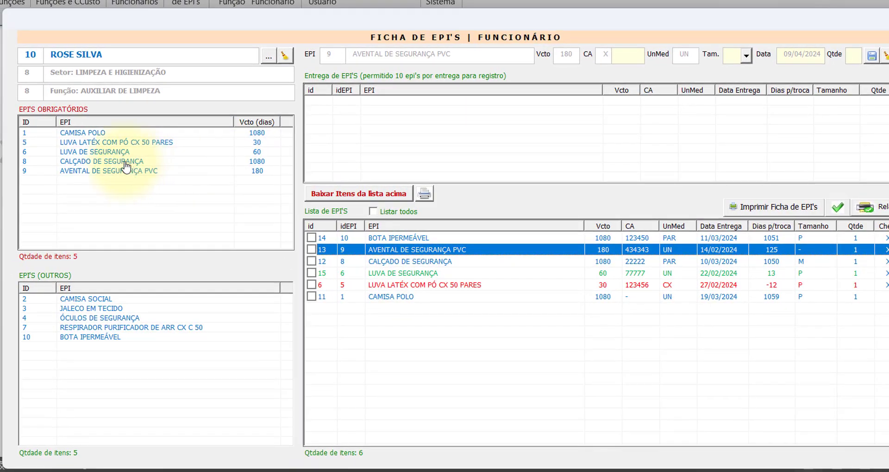
# - Queue one LUVA LATÉX COM PÓ CX 50 PARES with CA 123456, size P
pyautogui.click(94, 144)
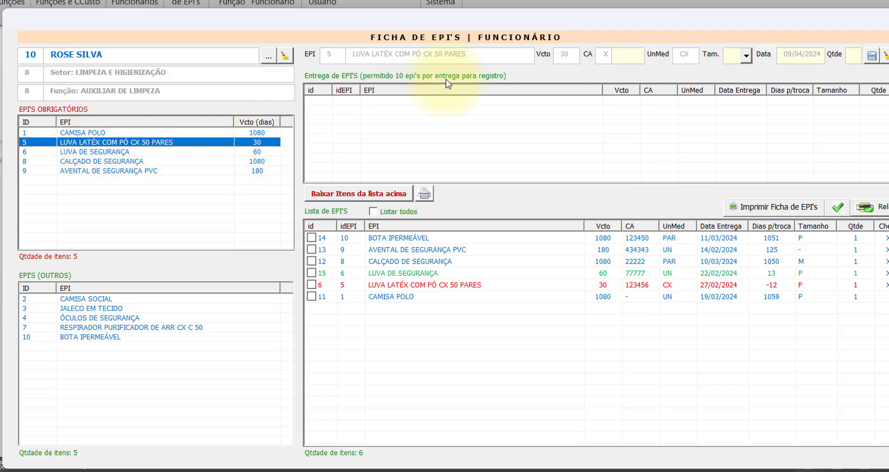
pyautogui.click(627, 57)
pyautogui.write('123123')
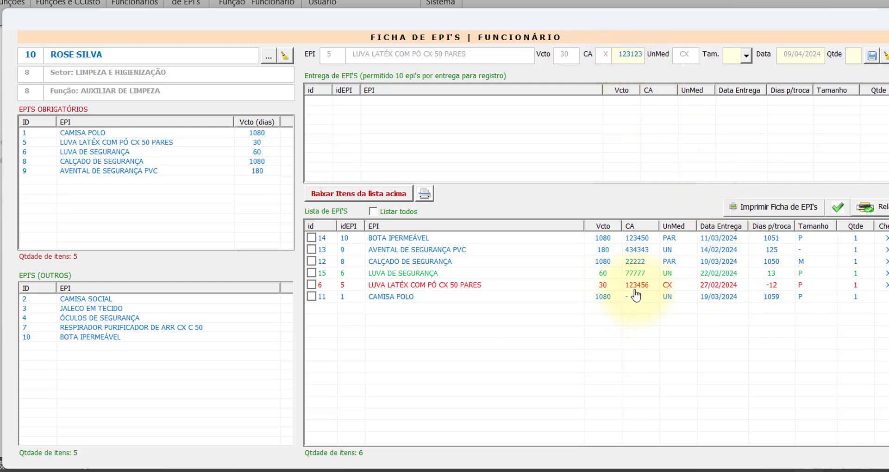
pyautogui.doubleClick(613, 56)
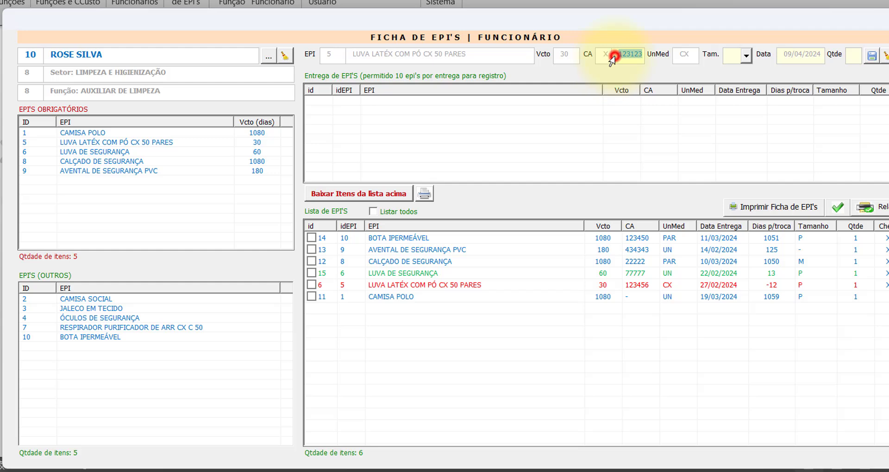
pyautogui.write('123456')
pyautogui.click(746, 56)
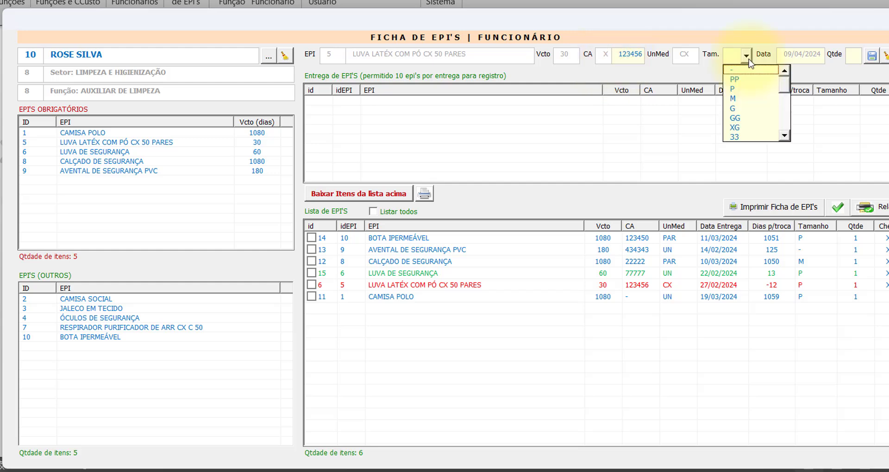
pyautogui.click(747, 89)
pyautogui.click(855, 57)
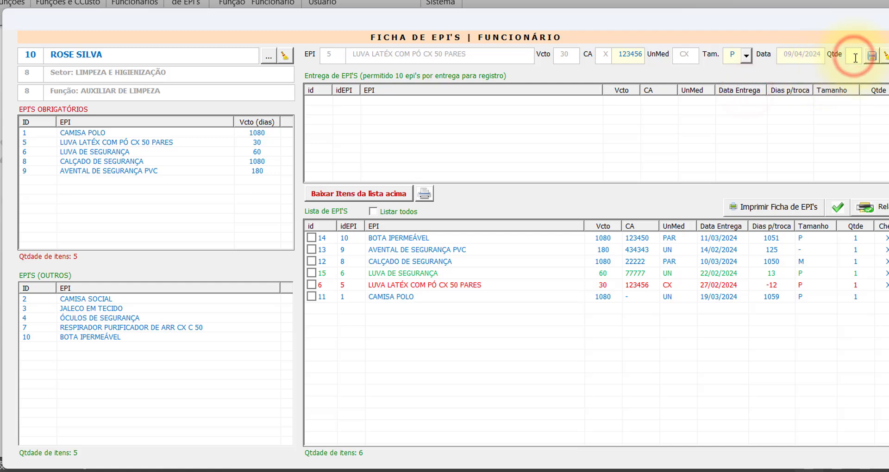
pyautogui.write('1')
pyautogui.click(873, 60)
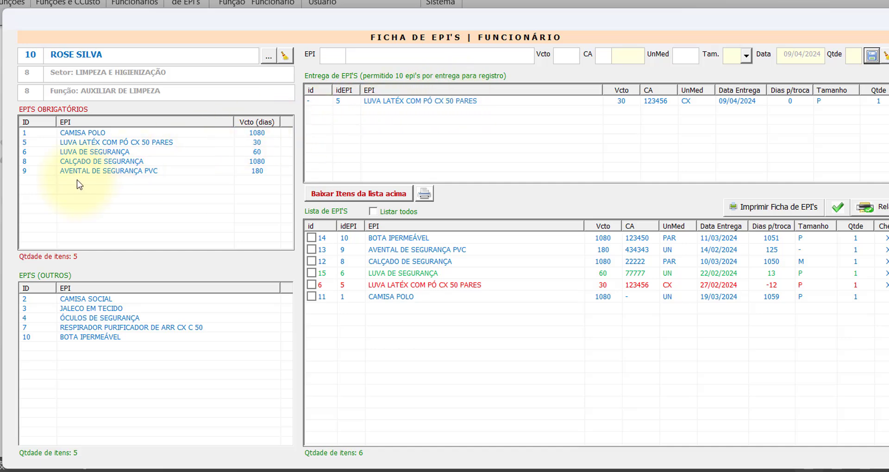
# - Queue one CAMISA POLO with CA '-', size M
pyautogui.click(93, 133)
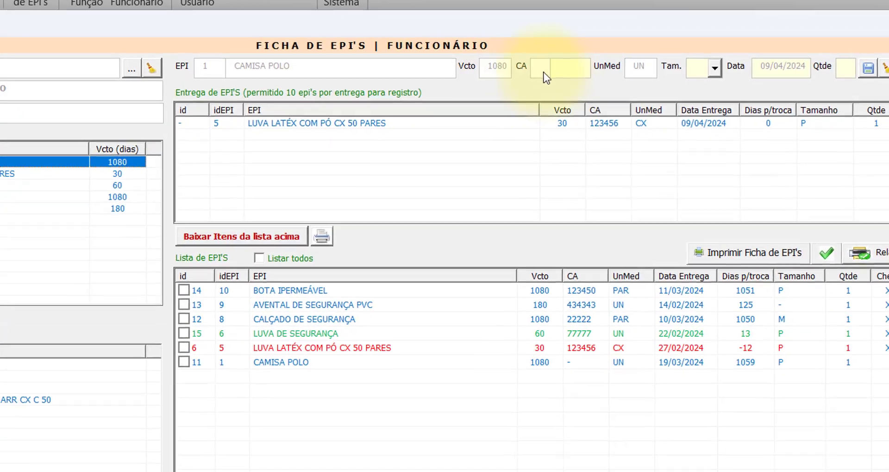
pyautogui.click(598, 67)
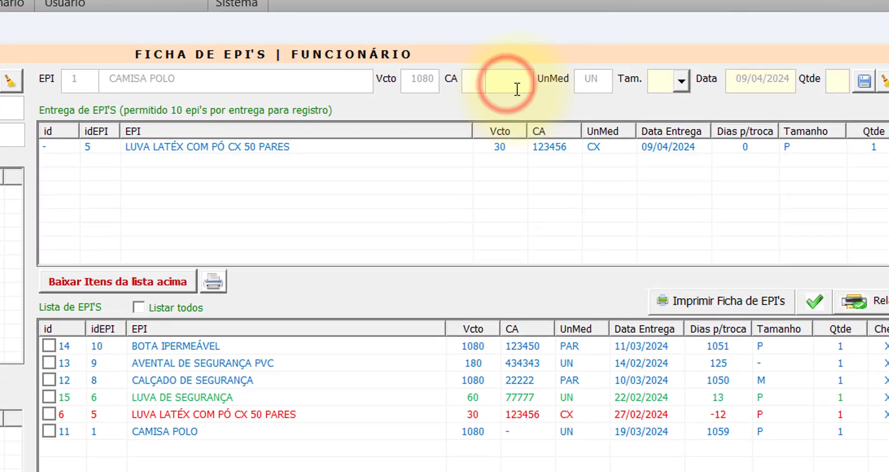
pyautogui.write('-')
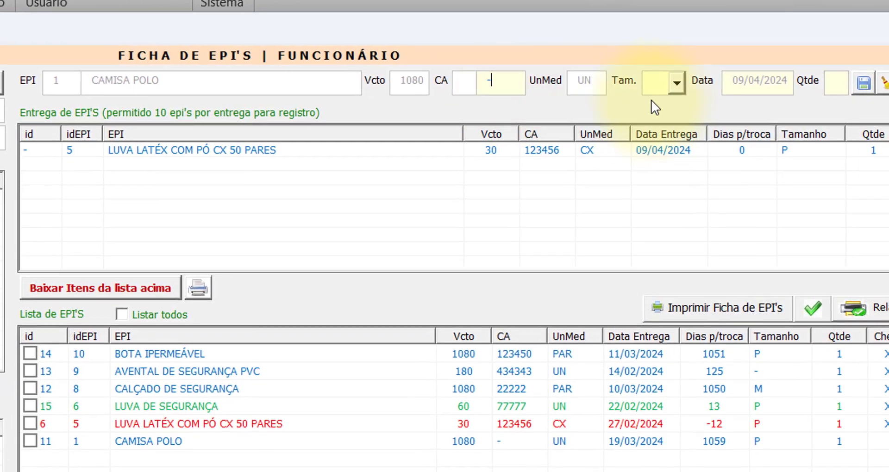
pyautogui.click(680, 83)
pyautogui.click(674, 147)
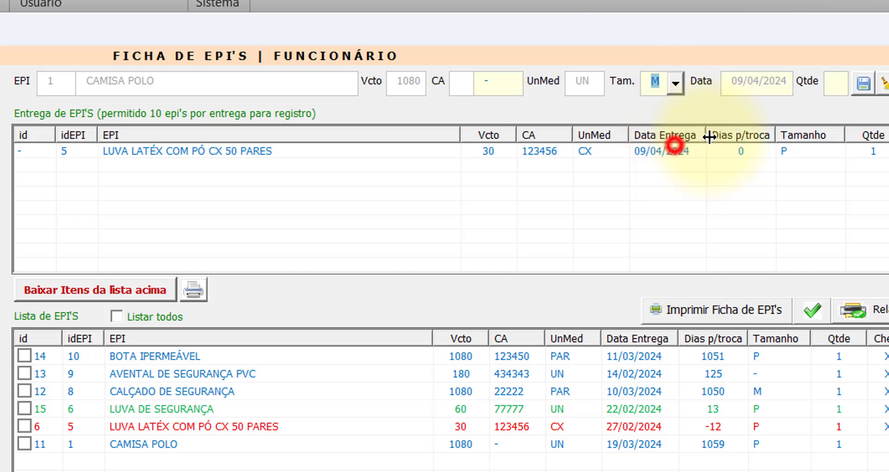
pyautogui.click(833, 84)
pyautogui.write('1')
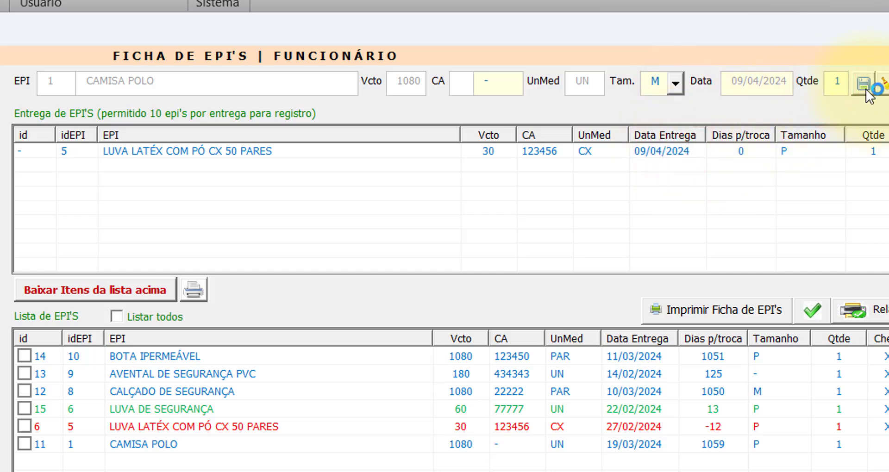
pyautogui.click(864, 83)
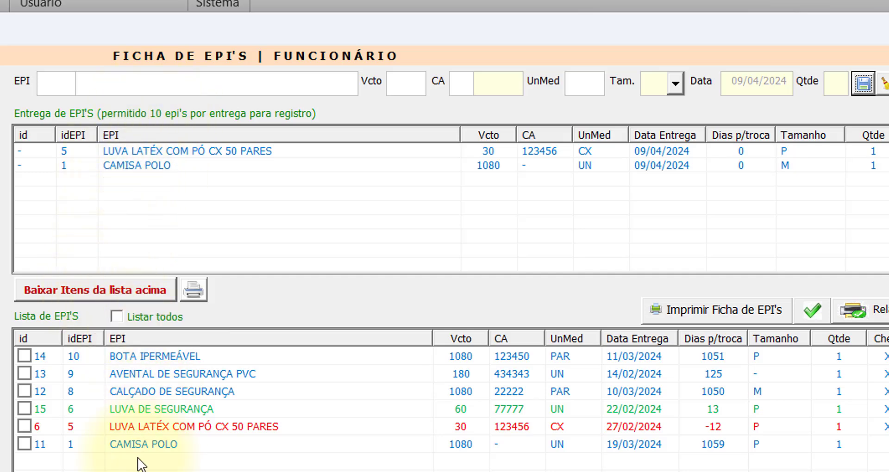
pyautogui.click(69, 296)
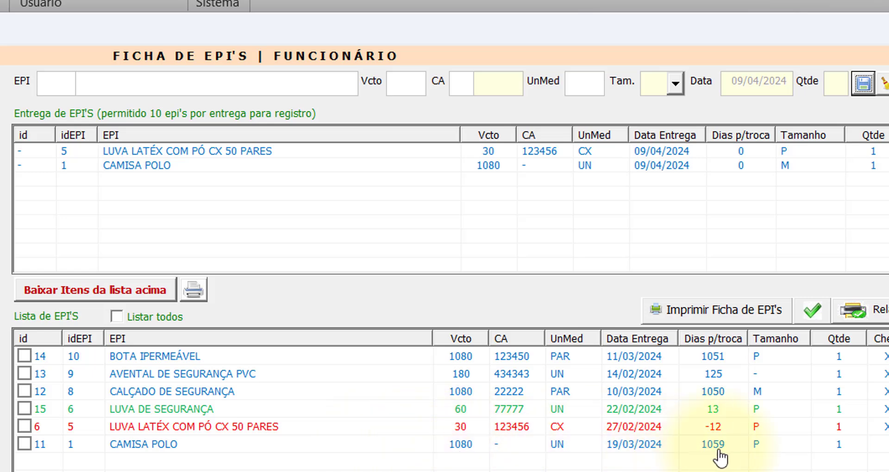
# - Remove the CAMISA POLO entry, leaving the LUVA LATÉX entry selected
pyautogui.doubleClick(154, 166)
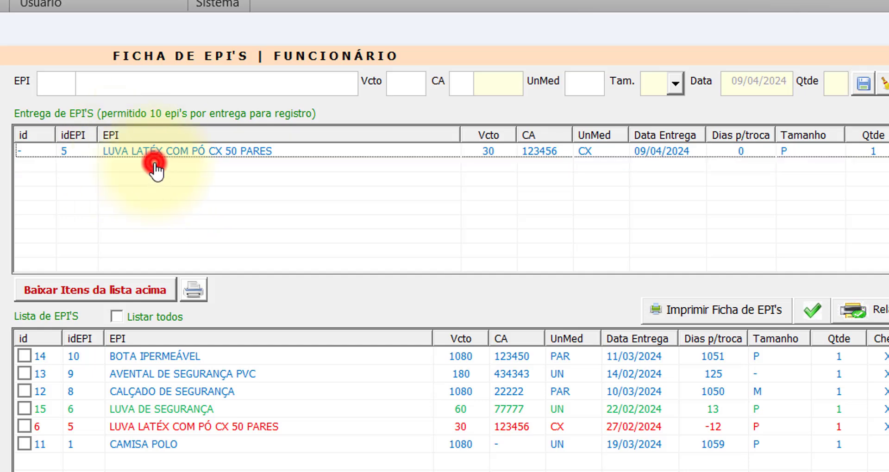
pyautogui.click(196, 166)
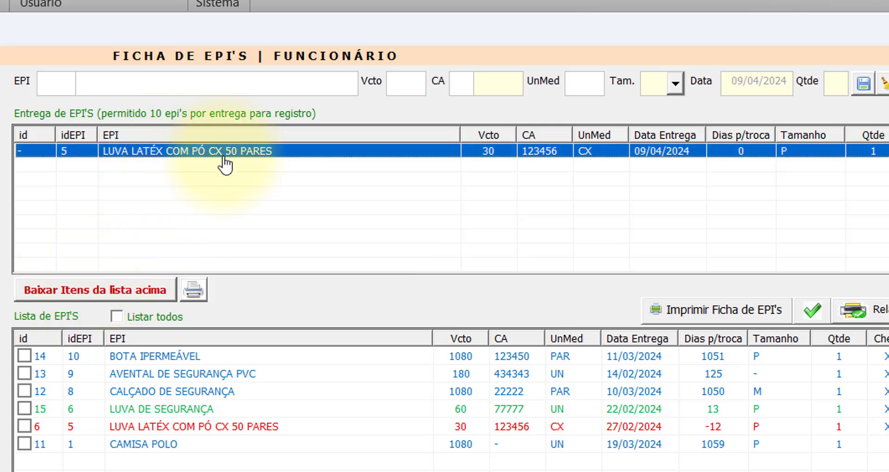
# - Record the latex glove delivery for this employee, authorising it with the approval password
pyautogui.click(101, 290)
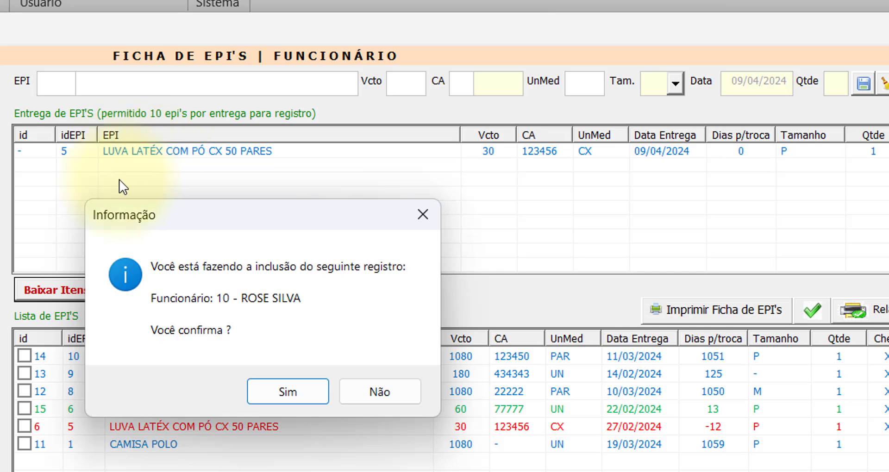
pyautogui.click(296, 393)
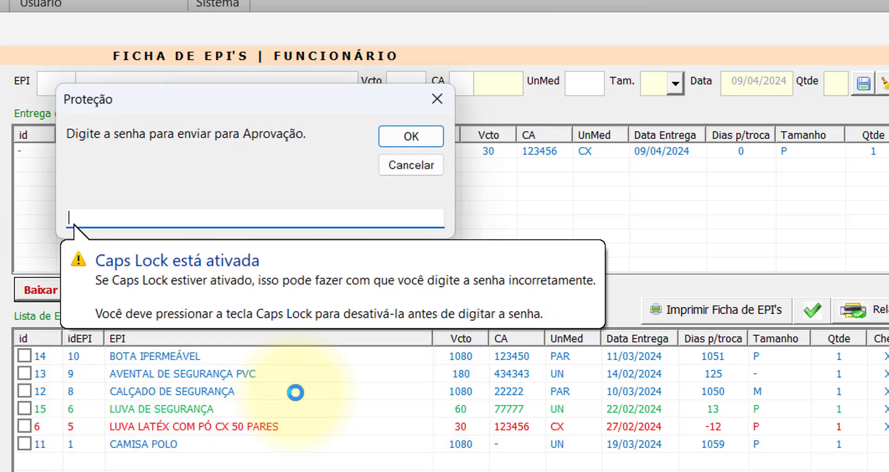
pyautogui.click(188, 210)
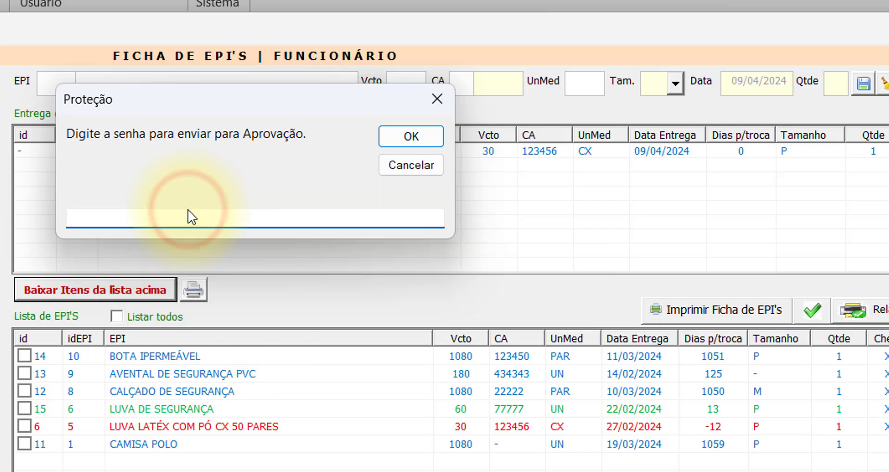
pyautogui.write('********')
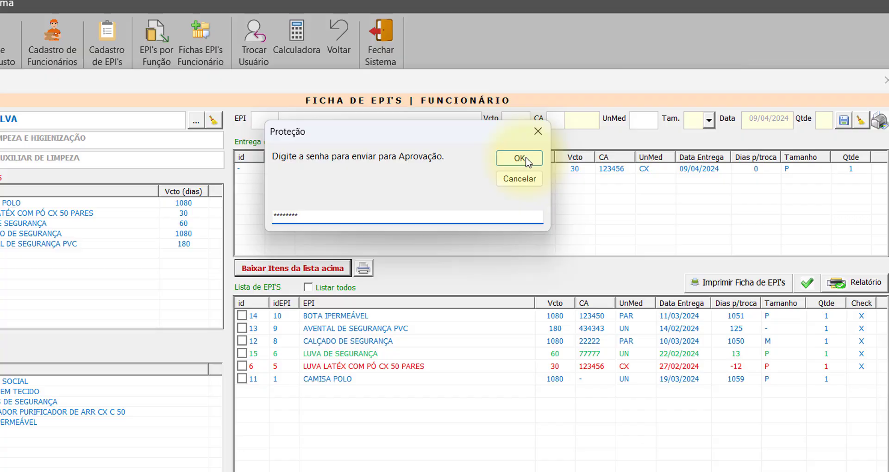
pyautogui.click(526, 160)
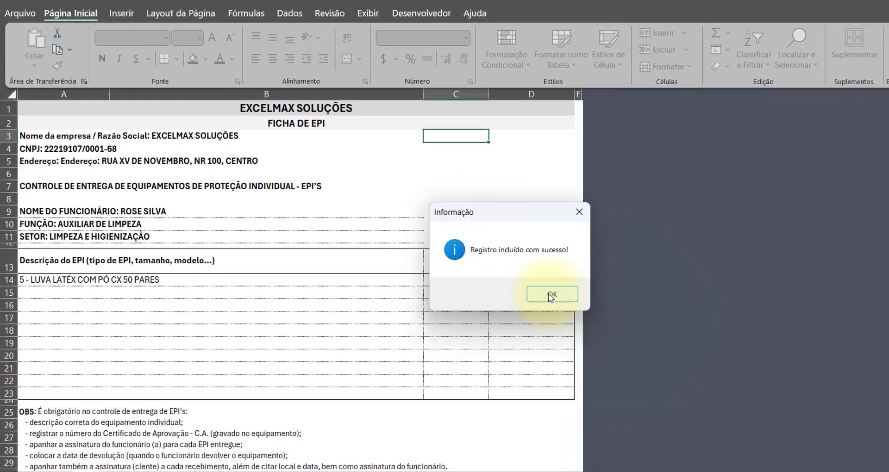
# - Dismiss the confirmation and review the form's employee details, glove line, declaration and signature
pyautogui.click(524, 303)
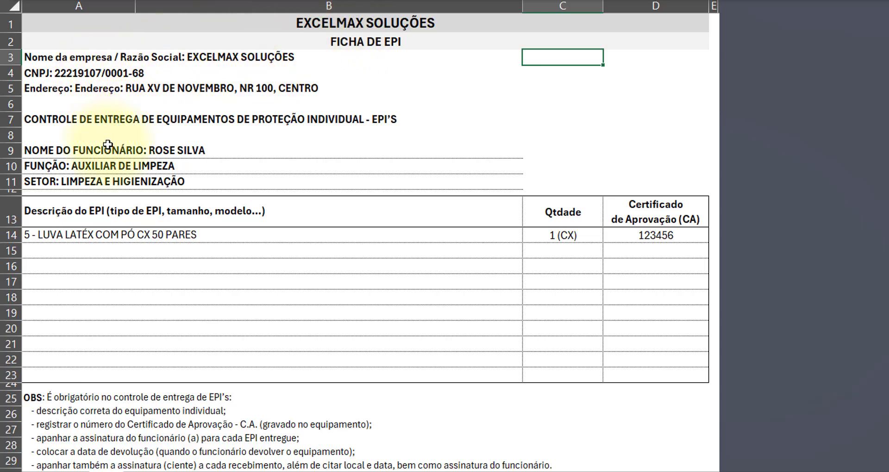
pyautogui.moveTo(107, 152); pyautogui.dragTo(109, 181)
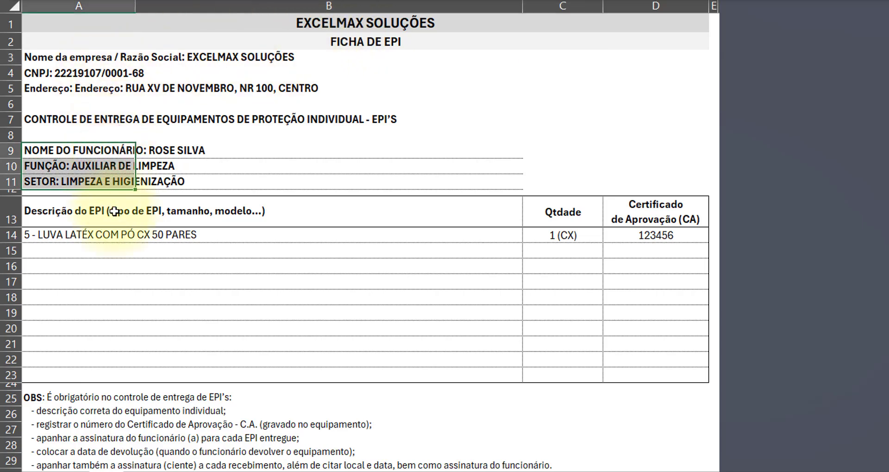
pyautogui.click(101, 234)
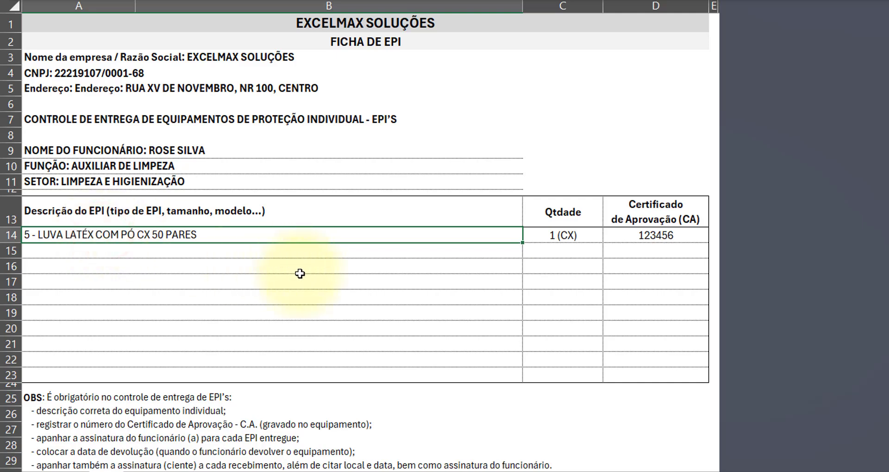
pyautogui.click(564, 235)
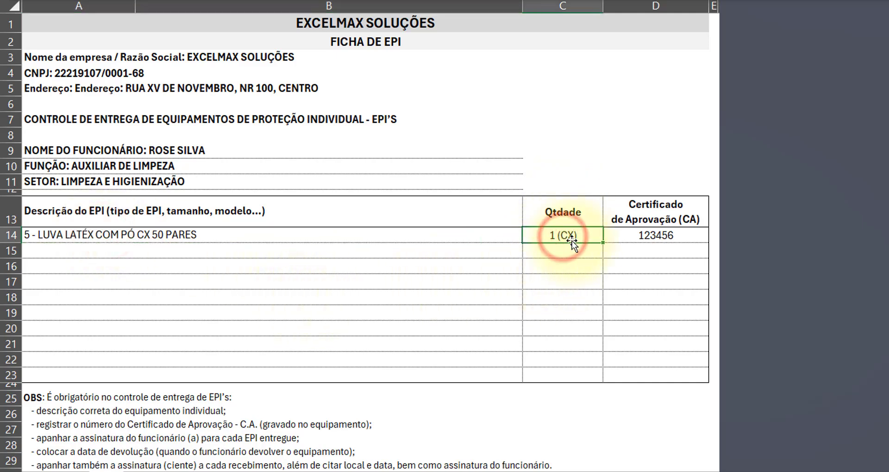
pyautogui.scroll(-7, 363, 264)
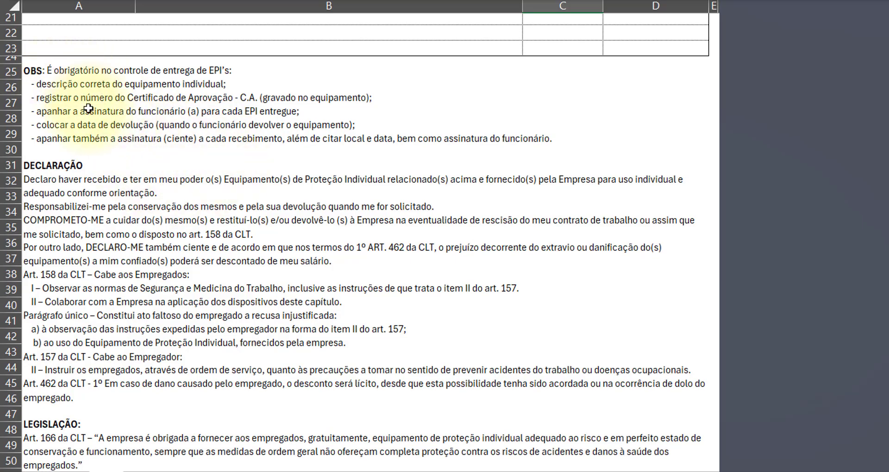
pyautogui.click(175, 247)
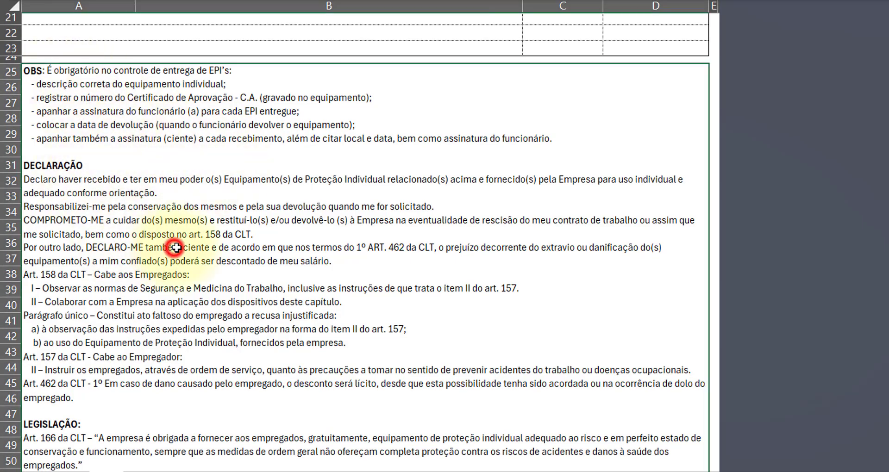
pyautogui.scroll(-5, 176, 248)
pyautogui.scroll(-5, 176, 248)
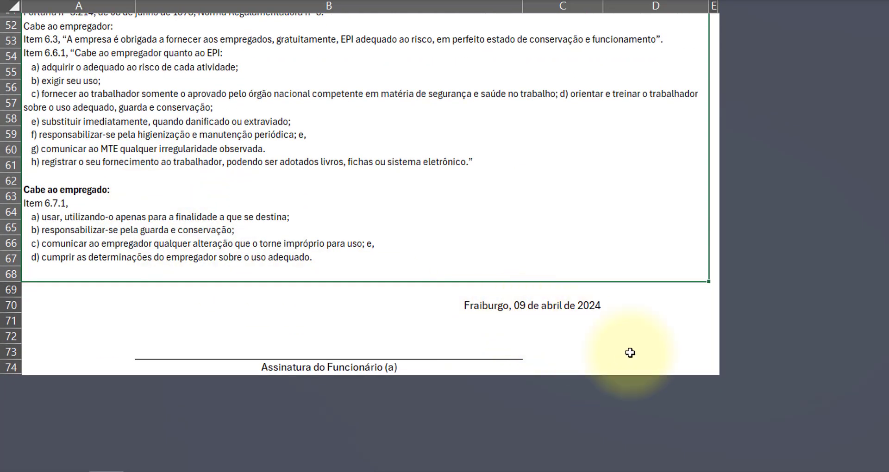
pyautogui.click(330, 348)
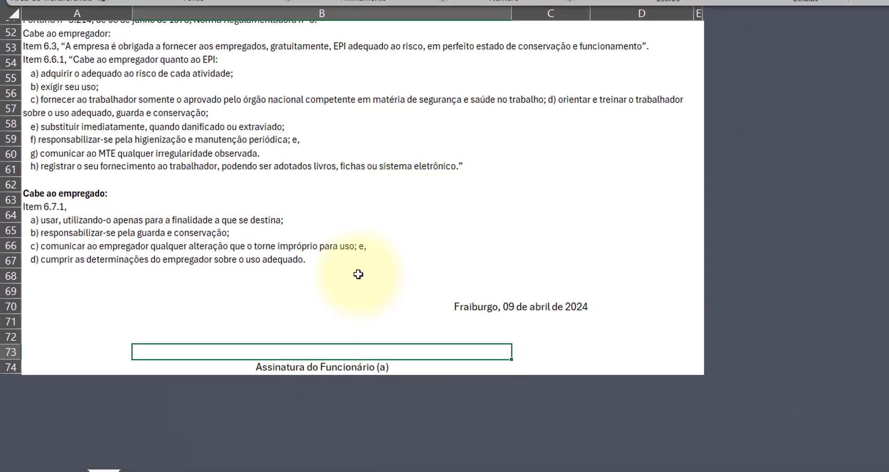
# - Close the generated Pasta1 form workbook without saving
pyautogui.scroll(13, 350, 277)
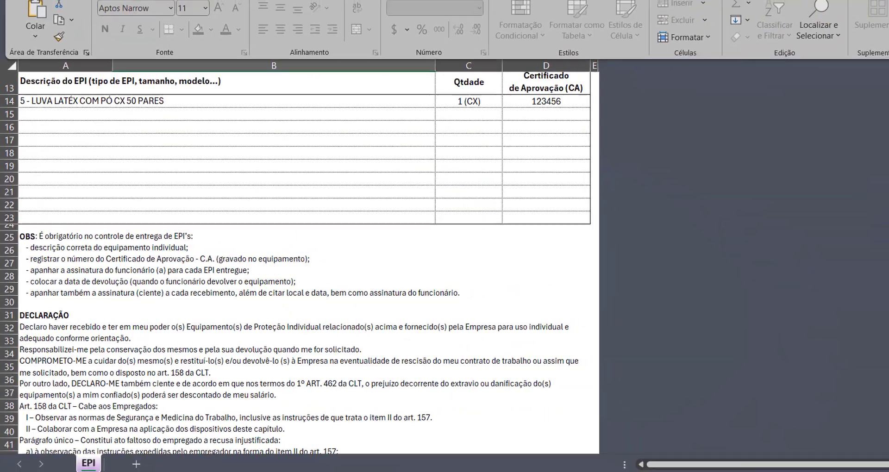
pyautogui.click(875, 14)
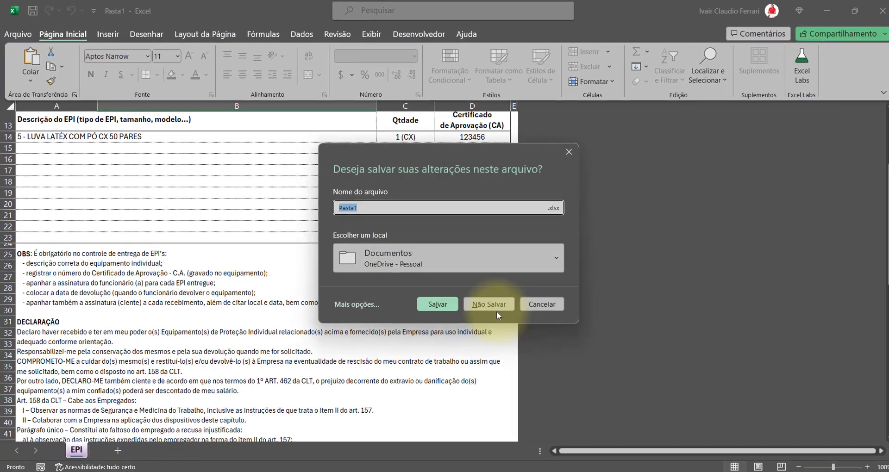
pyautogui.click(489, 304)
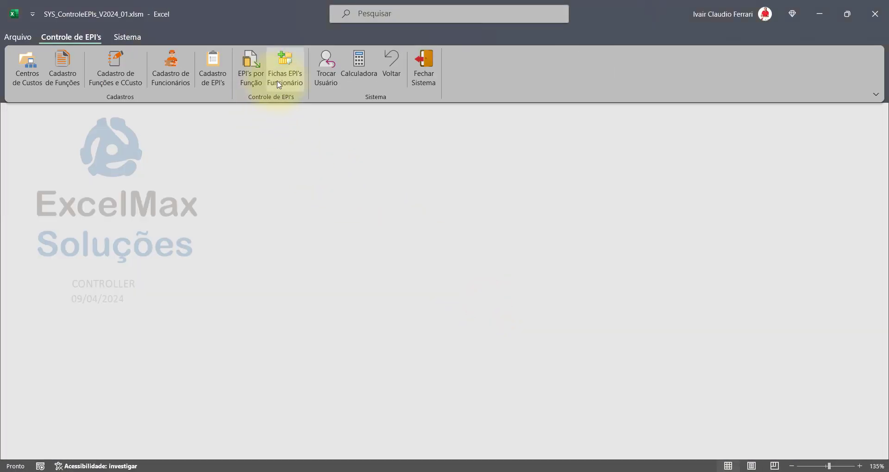
# - Reopen the cleaning assistant's EPI record and select the LUVA LATÉX delivery dated 09/04/2024
pyautogui.click(286, 69)
pyautogui.click(283, 83)
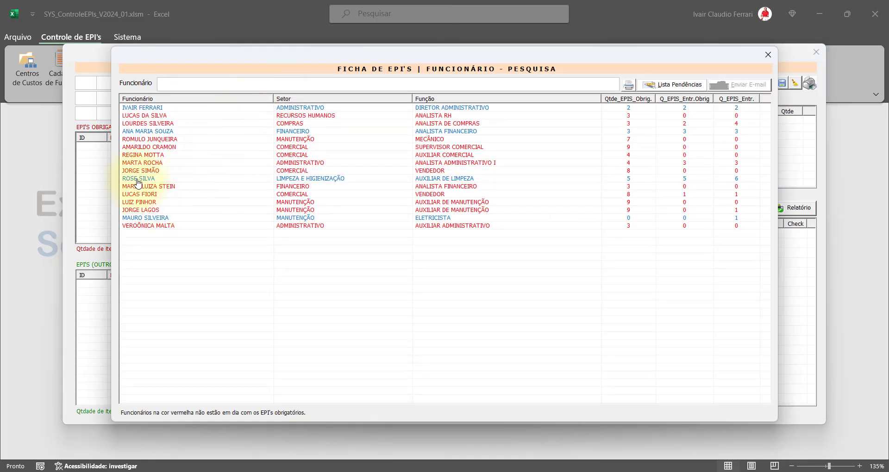
pyautogui.doubleClick(137, 179)
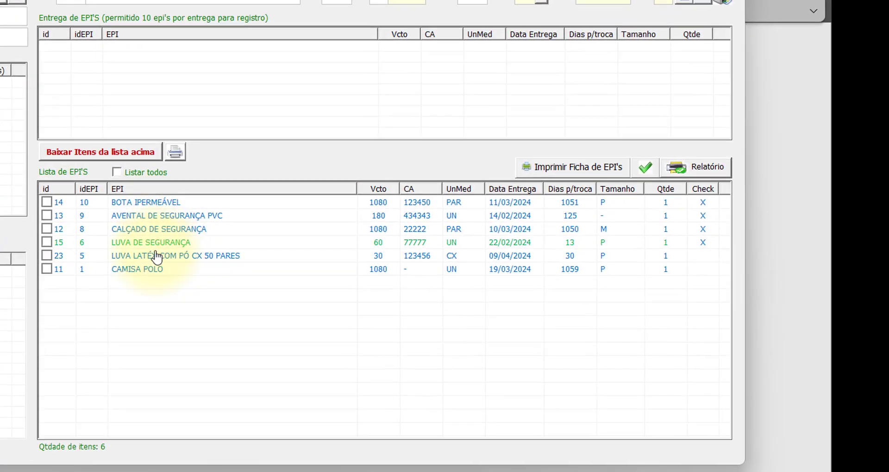
pyautogui.click(155, 256)
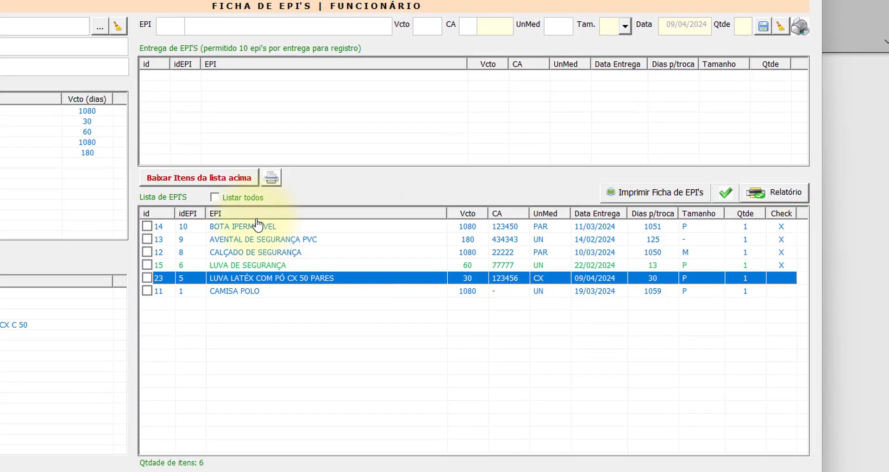
pyautogui.click(215, 198)
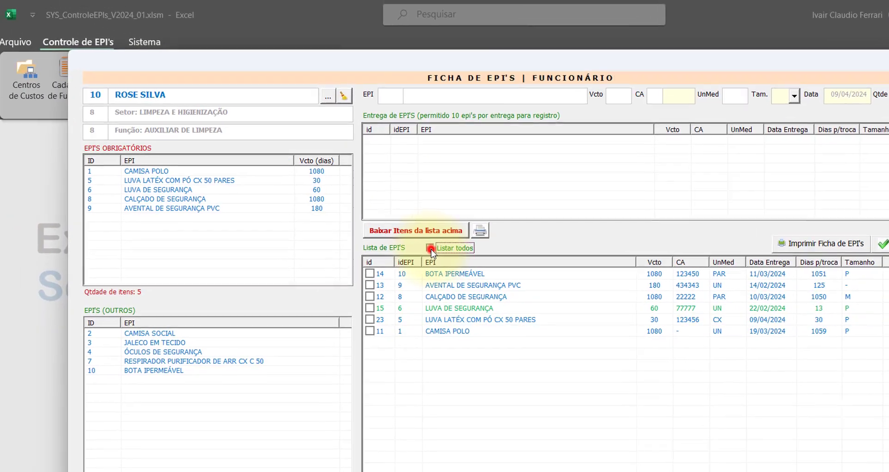
pyautogui.click(327, 96)
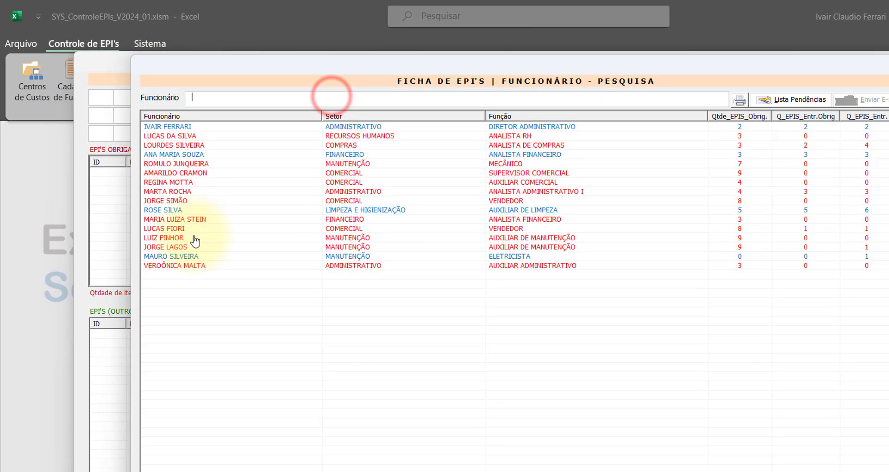
pyautogui.doubleClick(165, 210)
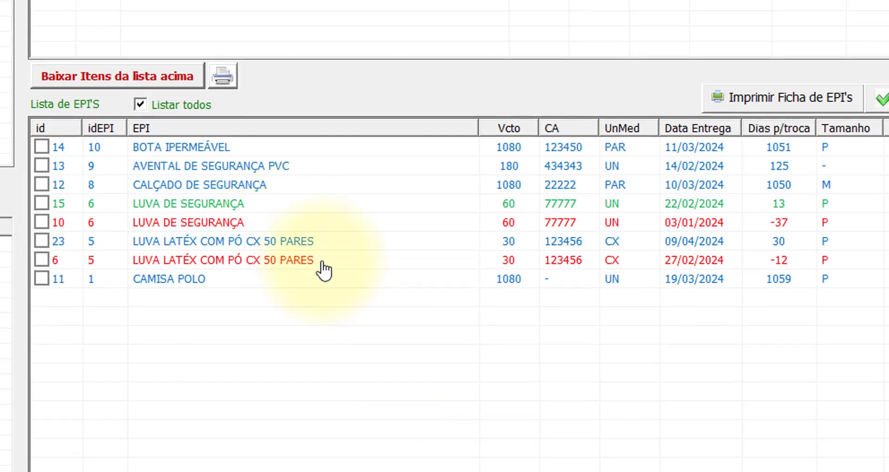
pyautogui.click(140, 105)
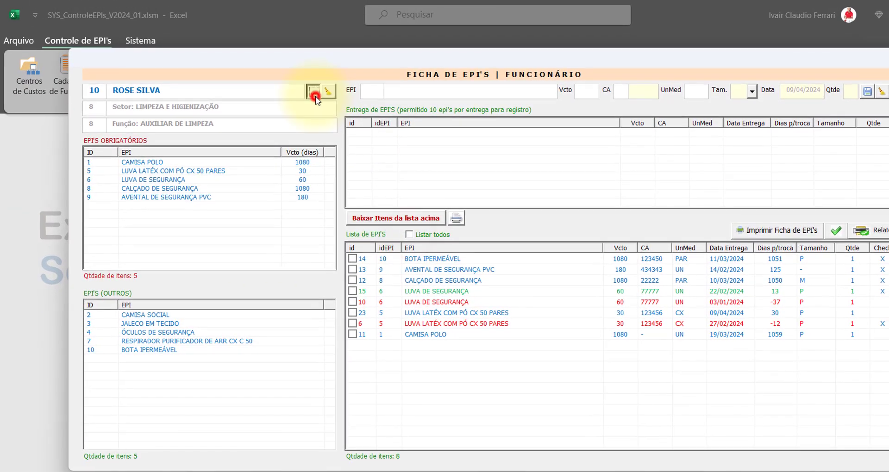
pyautogui.click(240, 42)
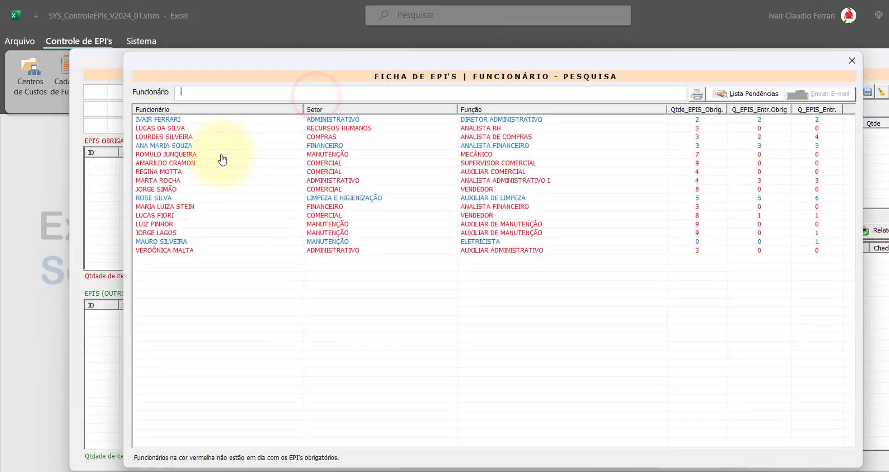
pyautogui.doubleClick(169, 198)
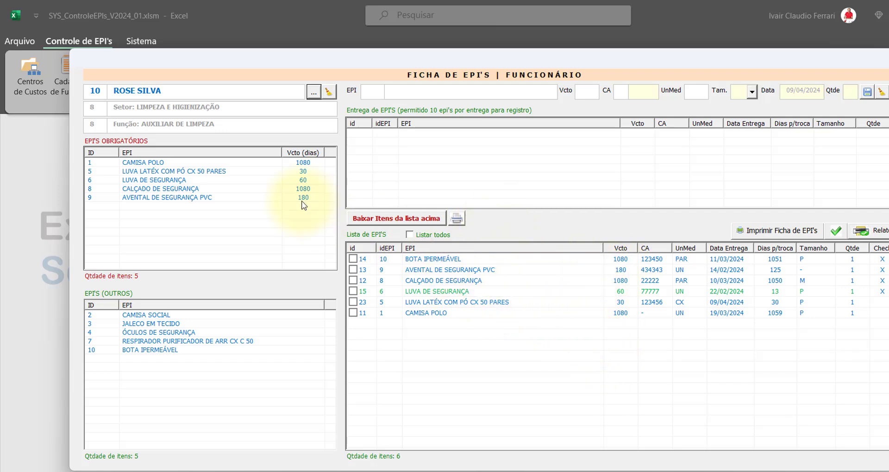
pyautogui.click(510, 282)
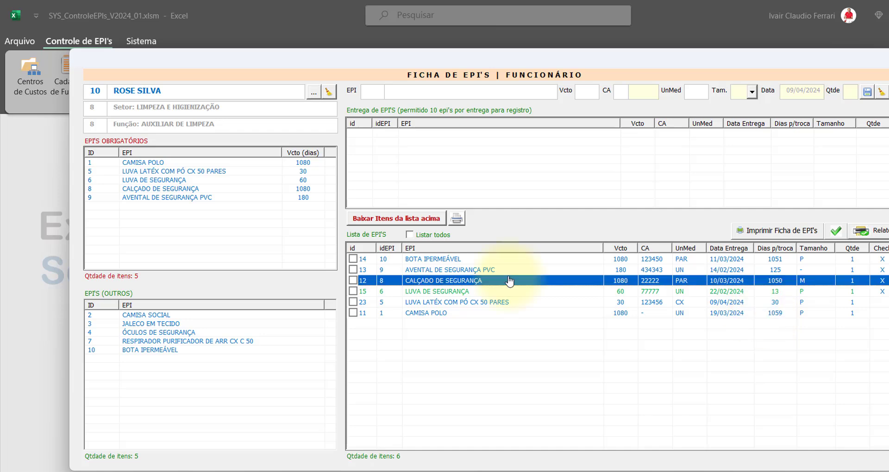